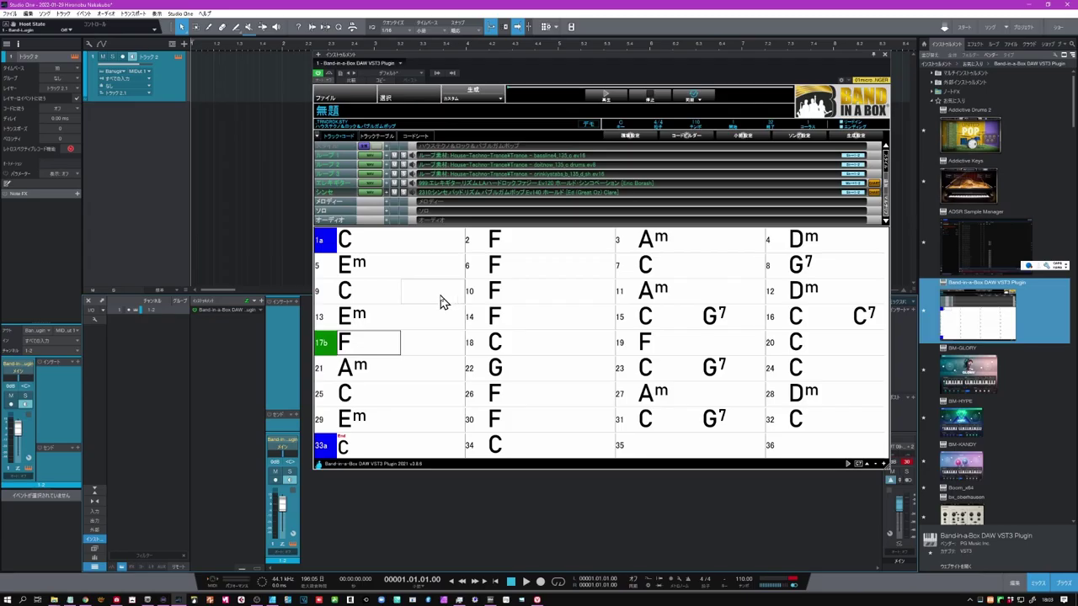
Generate all style tracks (全スタイルトラック) from the current chord sheet and close the track generation dialog.
{"action": "left_click", "coordinate": [500, 101]}
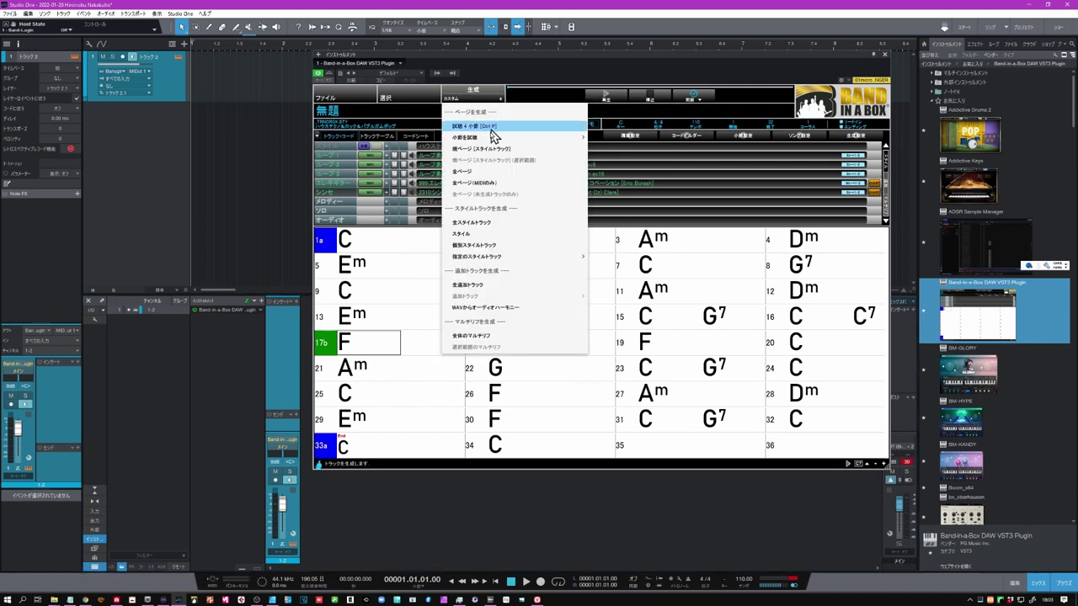
{"action": "left_click", "coordinate": [497, 224]}
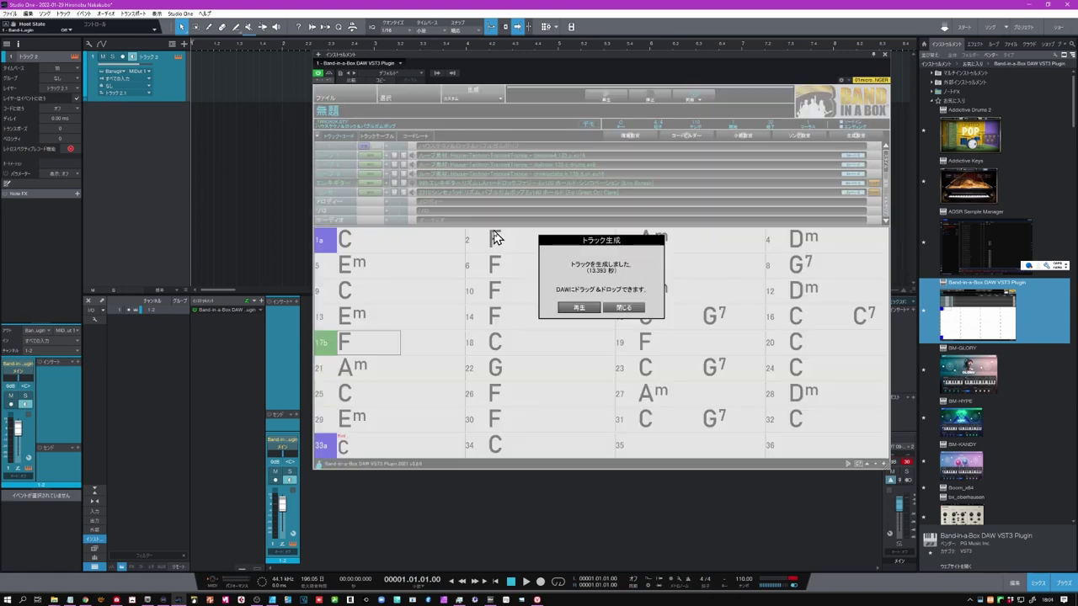
{"action": "left_click", "coordinate": [623, 307]}
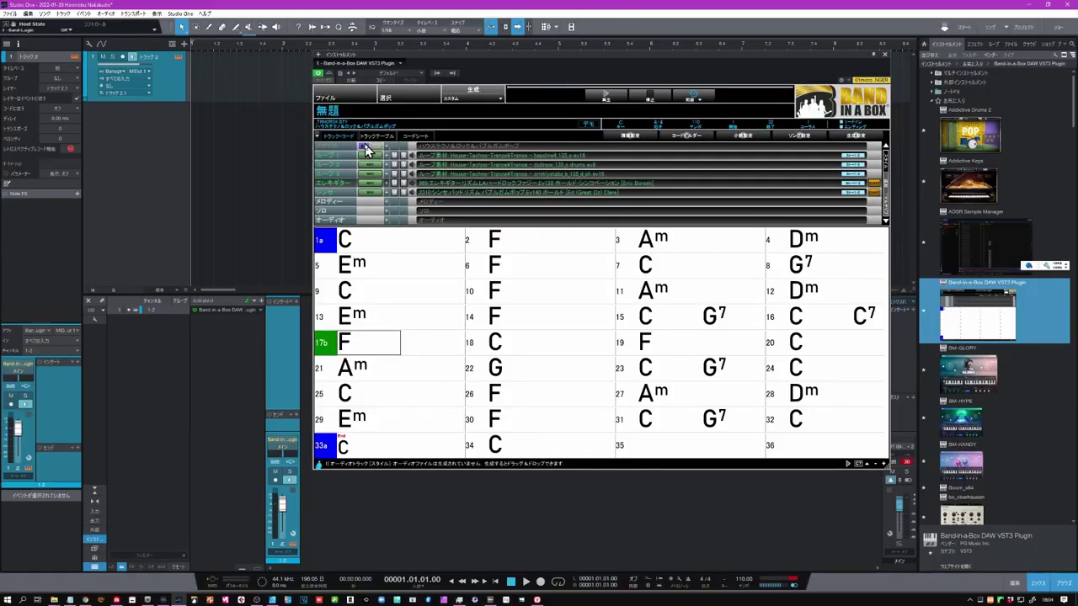
Place the generated style tracks in the arrangement as separate audio tracks starting at bar 1.
{"action": "left_click_drag", "start_coordinate": [278, 128], "coordinate": [199, 120]}
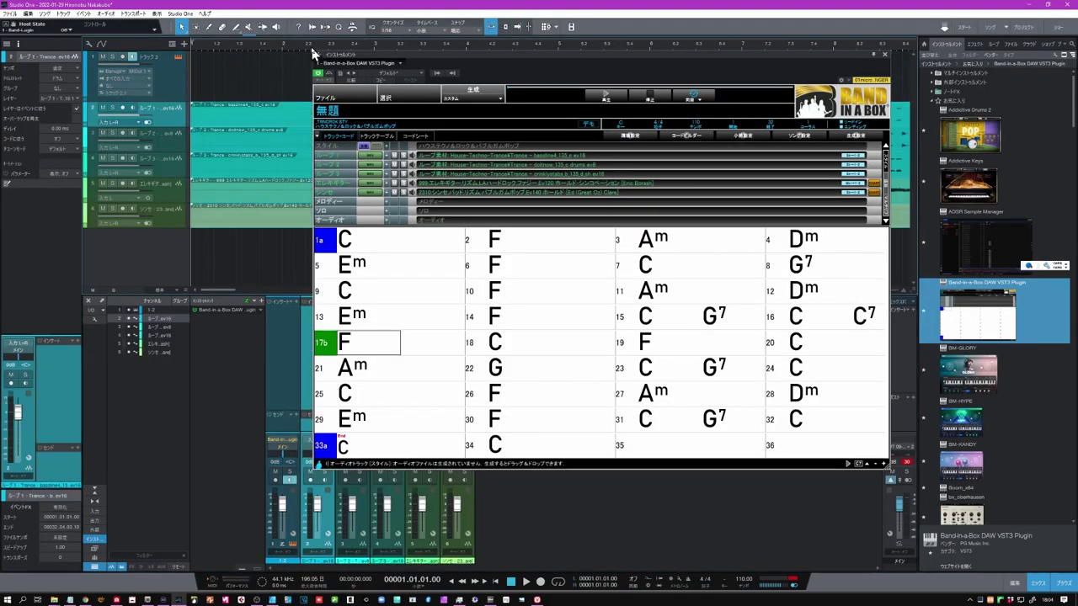
{"action": "left_click_drag", "start_coordinate": [292, 40], "coordinate": [280, 26]}
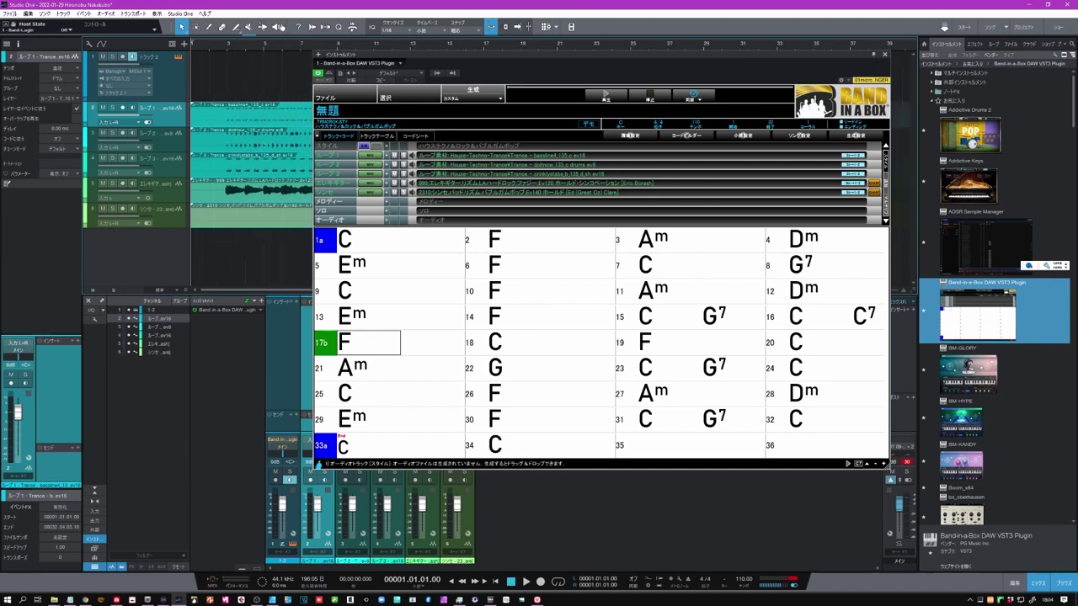
Play the imported audio tracks from bar 3 with the plugin window closed, and stop playback.
{"action": "left_click", "coordinate": [227, 52]}
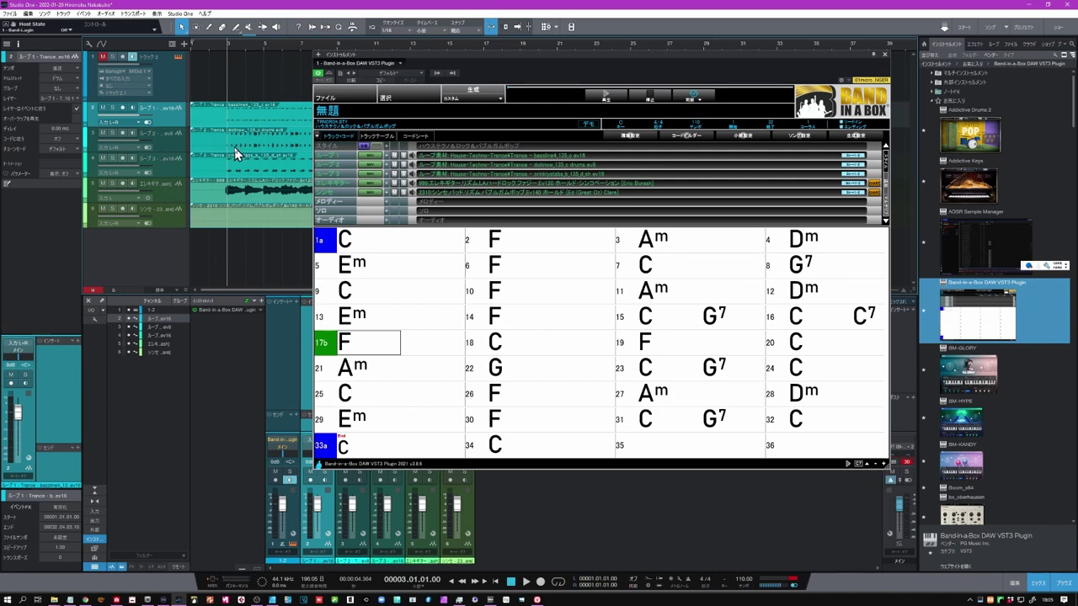
{"action": "left_click", "coordinate": [527, 586]}
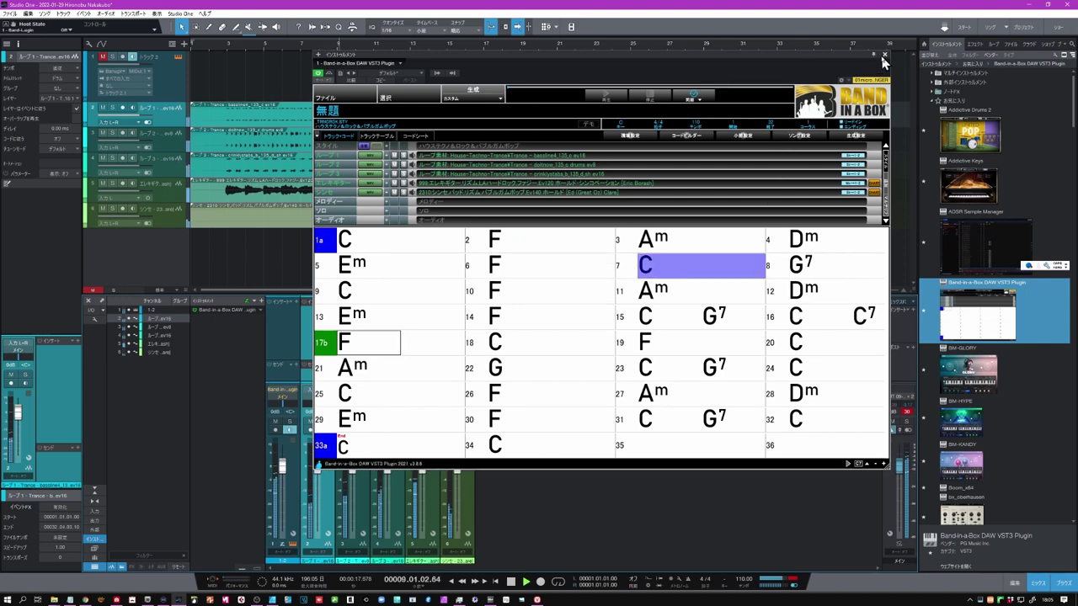
{"action": "left_click", "coordinate": [884, 57]}
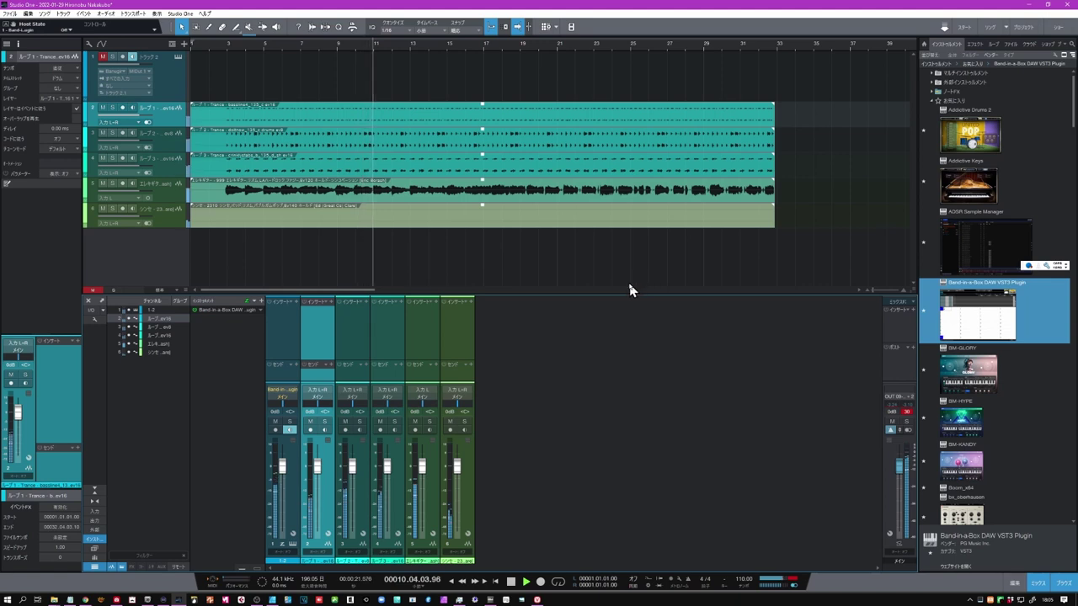
{"action": "left_click", "coordinate": [510, 582]}
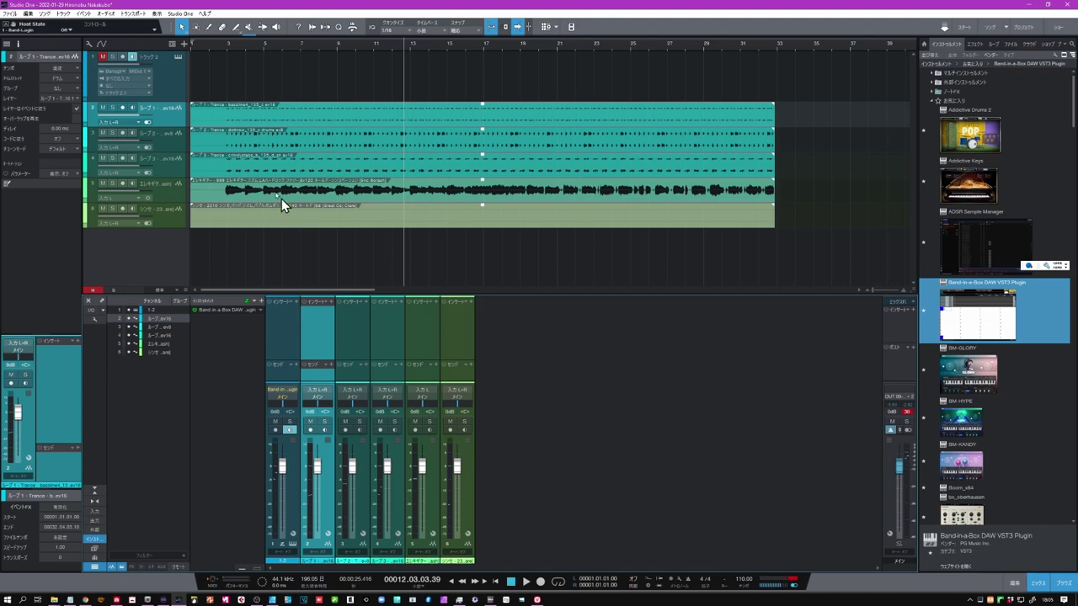
Reopen the Band-in-a-Box plugin and choose the 110 bpm MIDI style BTNY2 in the style picker.
{"action": "left_click", "coordinate": [177, 57]}
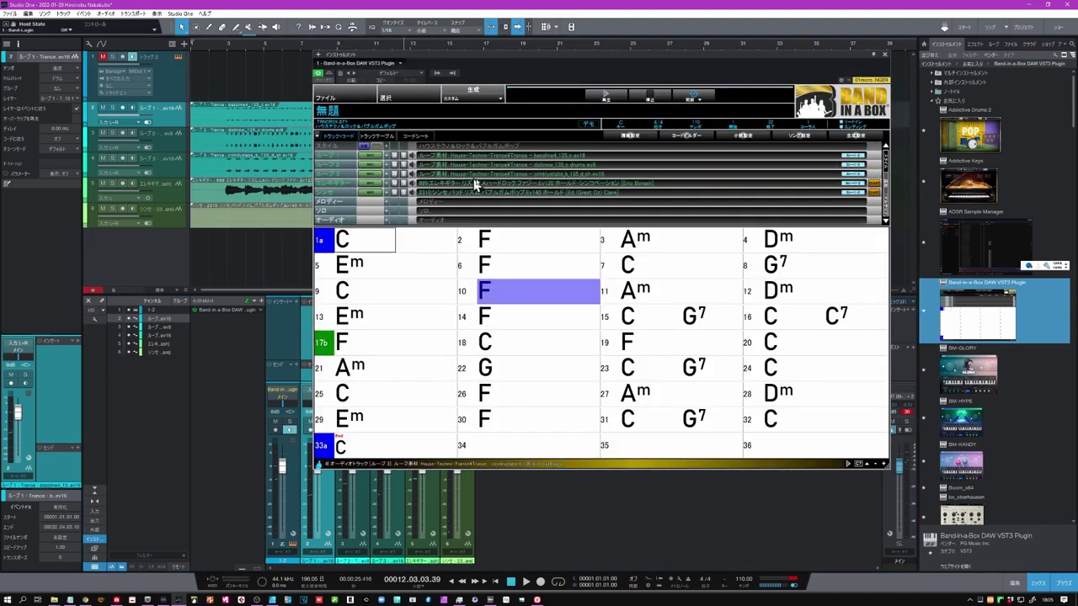
{"action": "left_click", "coordinate": [395, 98]}
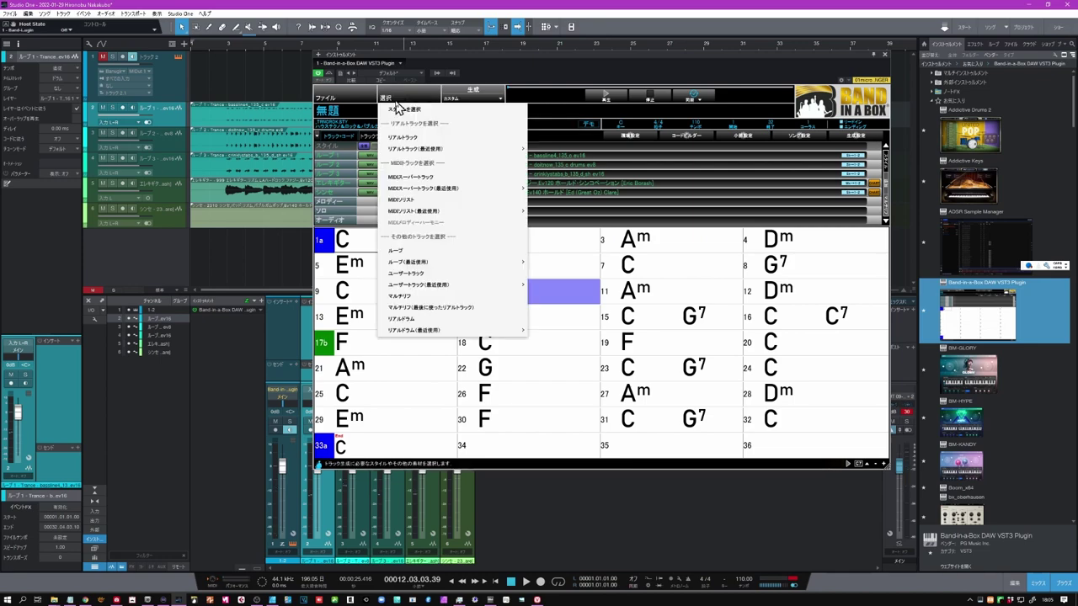
{"action": "left_click", "coordinate": [402, 108]}
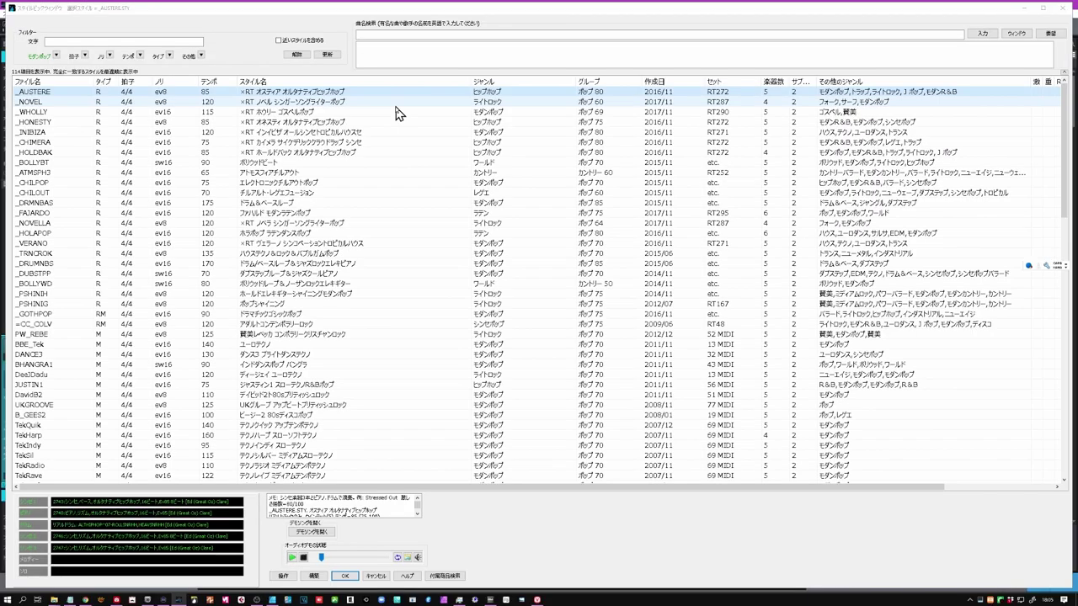
{"action": "scroll", "coordinate": [271, 251], "scroll_direction": "down", "scroll_amount": 12}
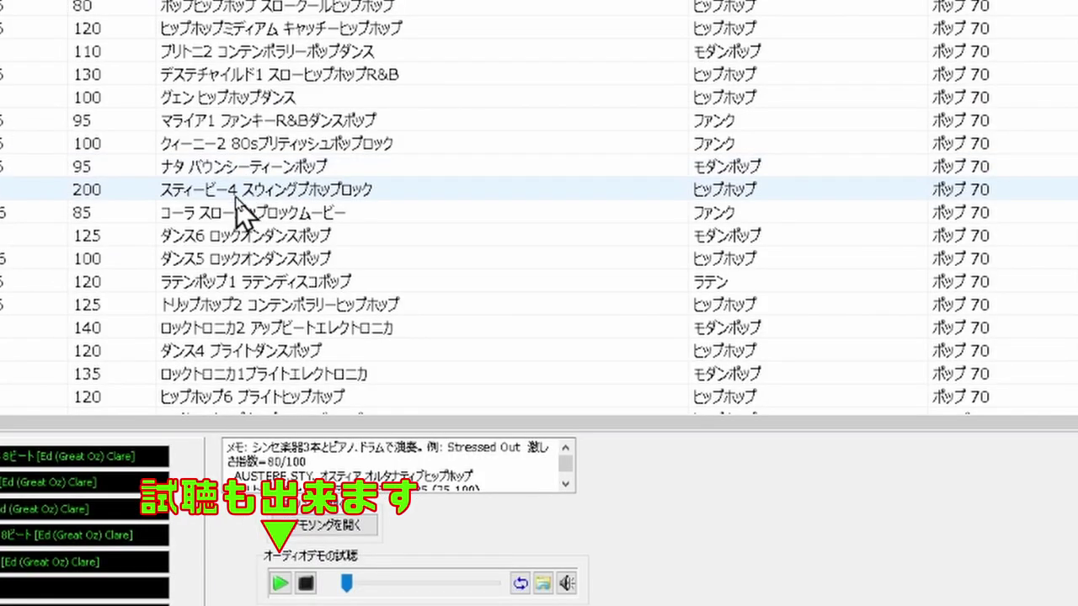
{"action": "left_click", "coordinate": [237, 57]}
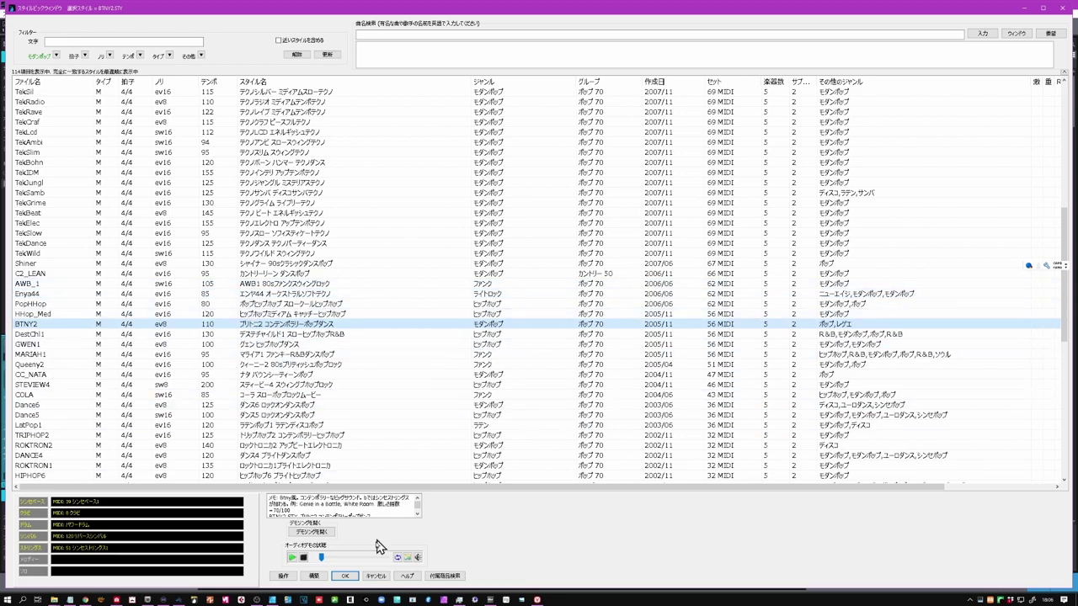
{"action": "left_click", "coordinate": [347, 576]}
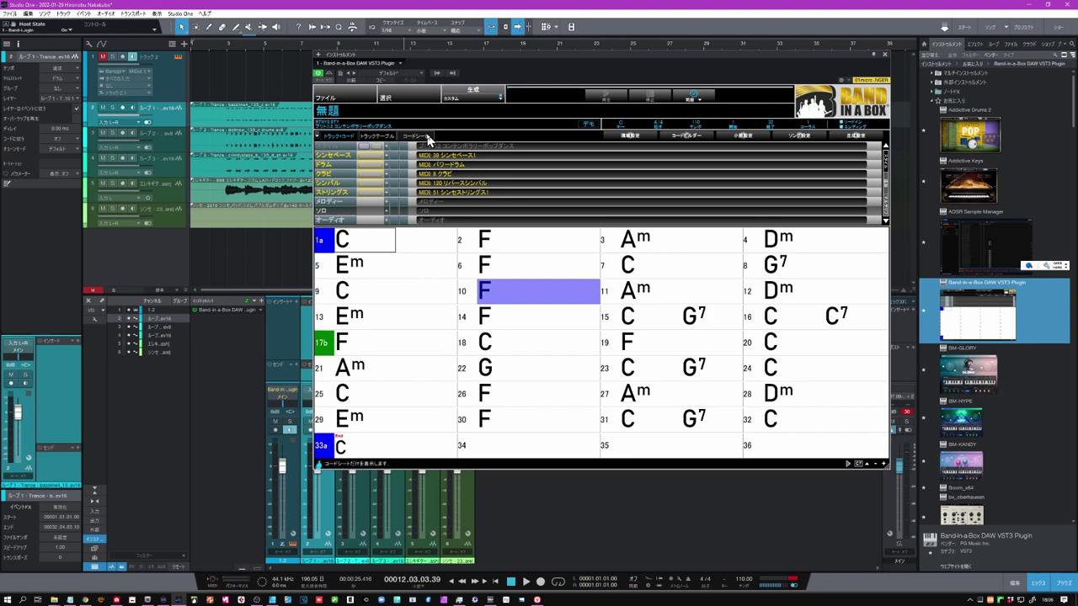
Generate all style tracks for the BTNY2 style and place them as MIDI tracks below the existing audio tracks from bar 1.
{"action": "left_click", "coordinate": [500, 101]}
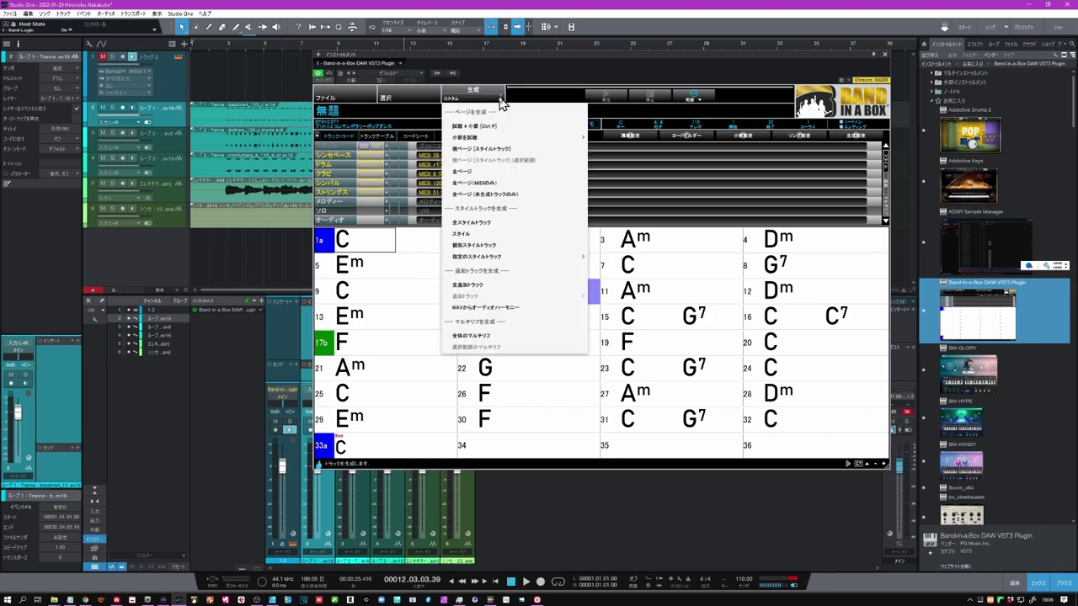
{"action": "left_click", "coordinate": [487, 224]}
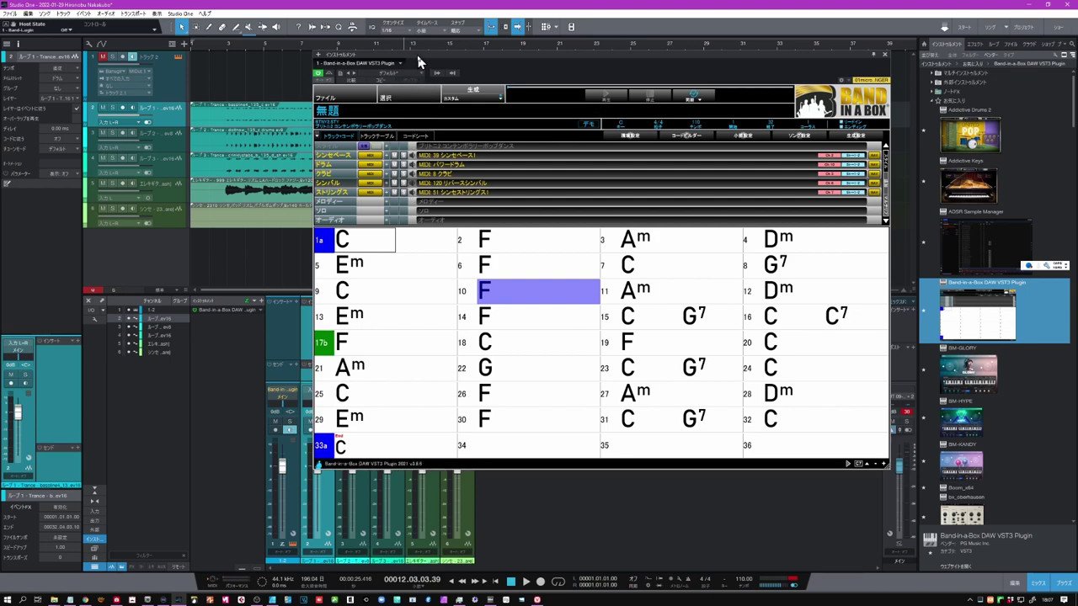
{"action": "left_click_drag", "start_coordinate": [418, 61], "coordinate": [604, 83]}
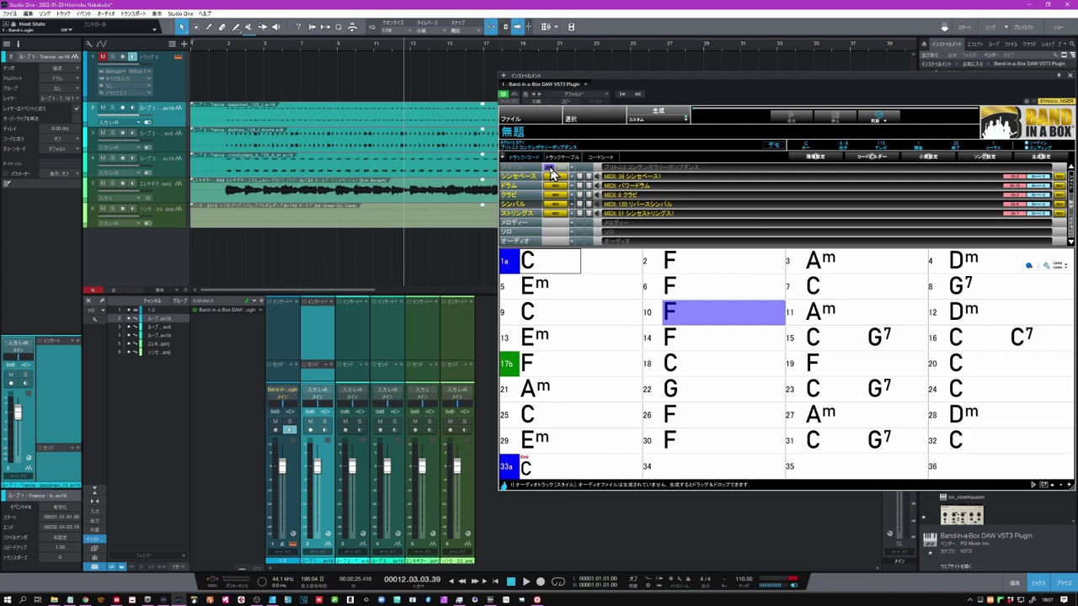
{"action": "left_click_drag", "start_coordinate": [552, 171], "coordinate": [213, 247]}
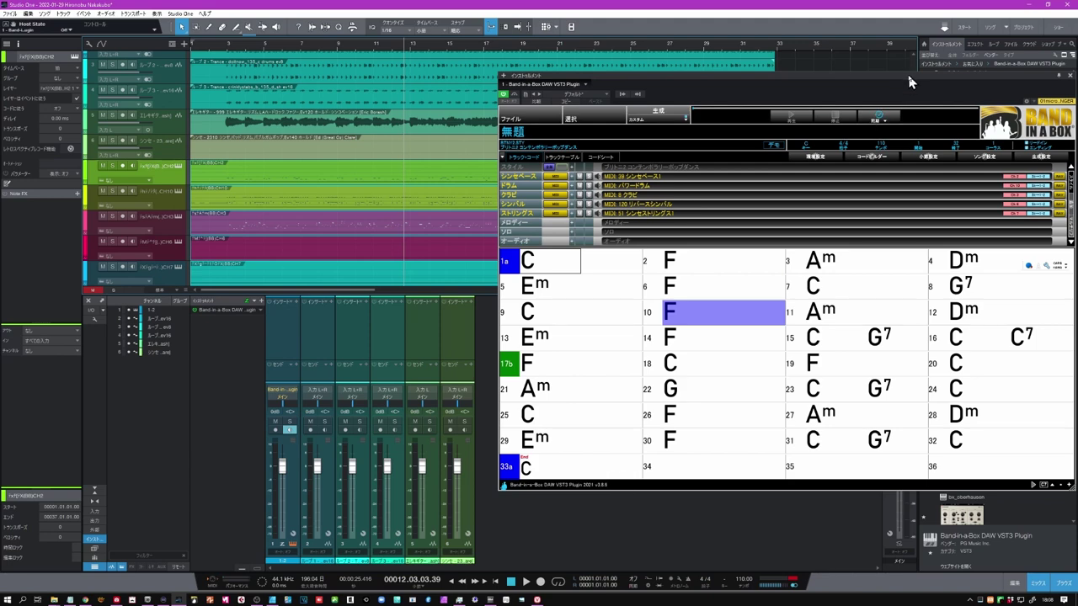
Load the EZbass instrument from the browser onto the synth bass MIDI track (CH2).
{"action": "left_click_drag", "start_coordinate": [733, 85], "coordinate": [559, 90]}
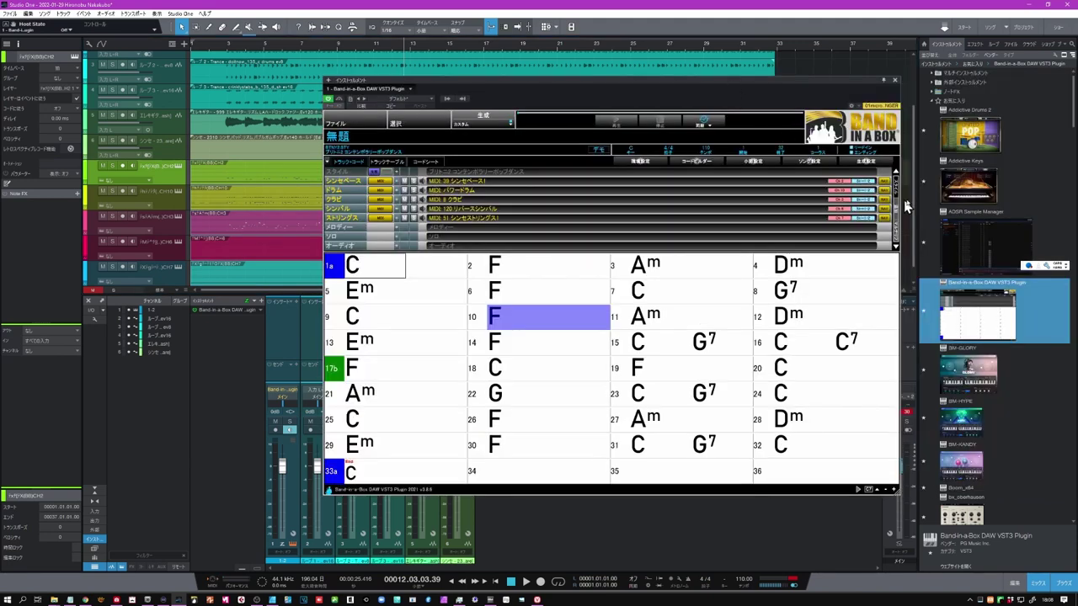
{"action": "scroll", "coordinate": [997, 274], "scroll_direction": "down", "scroll_amount": 5}
{"action": "scroll", "coordinate": [998, 274], "scroll_direction": "down", "scroll_amount": 6}
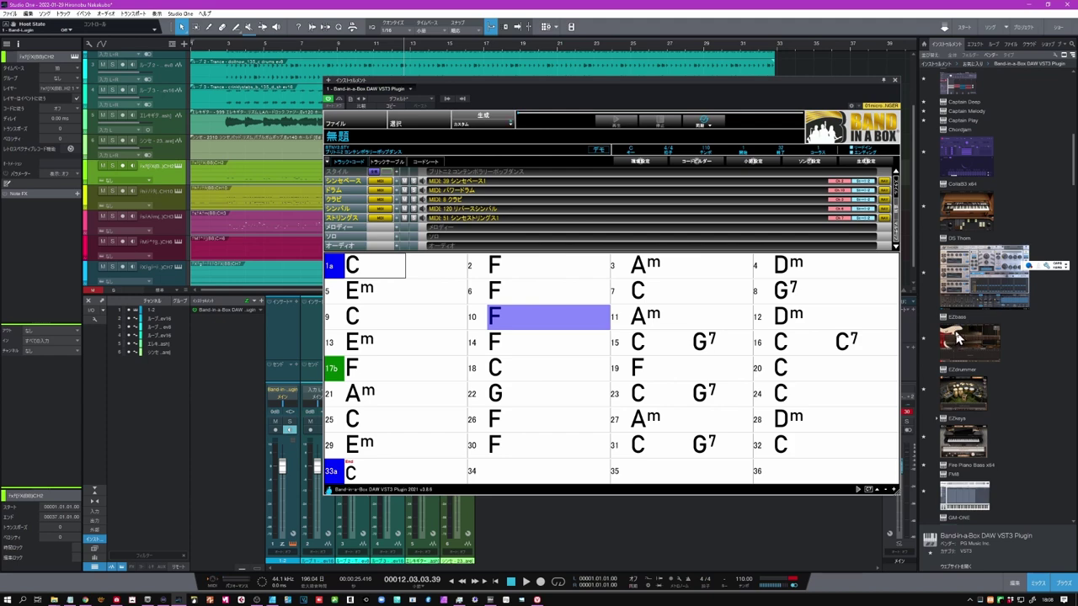
{"action": "left_click_drag", "start_coordinate": [955, 338], "coordinate": [165, 174]}
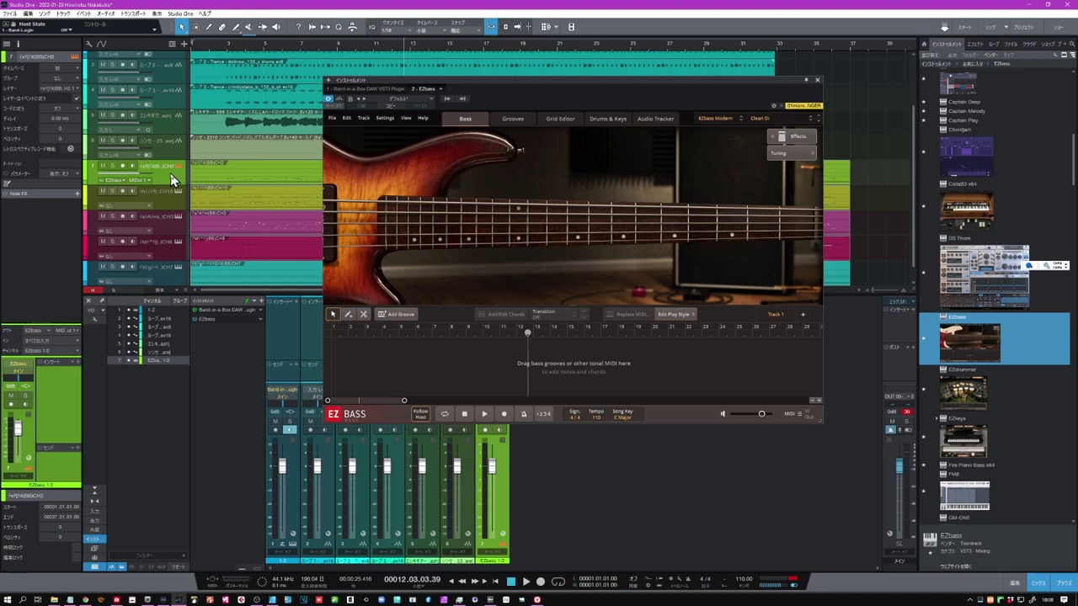
Solo the EZbass track, play it back from the beginning, and stop playback.
{"action": "left_click", "coordinate": [112, 166]}
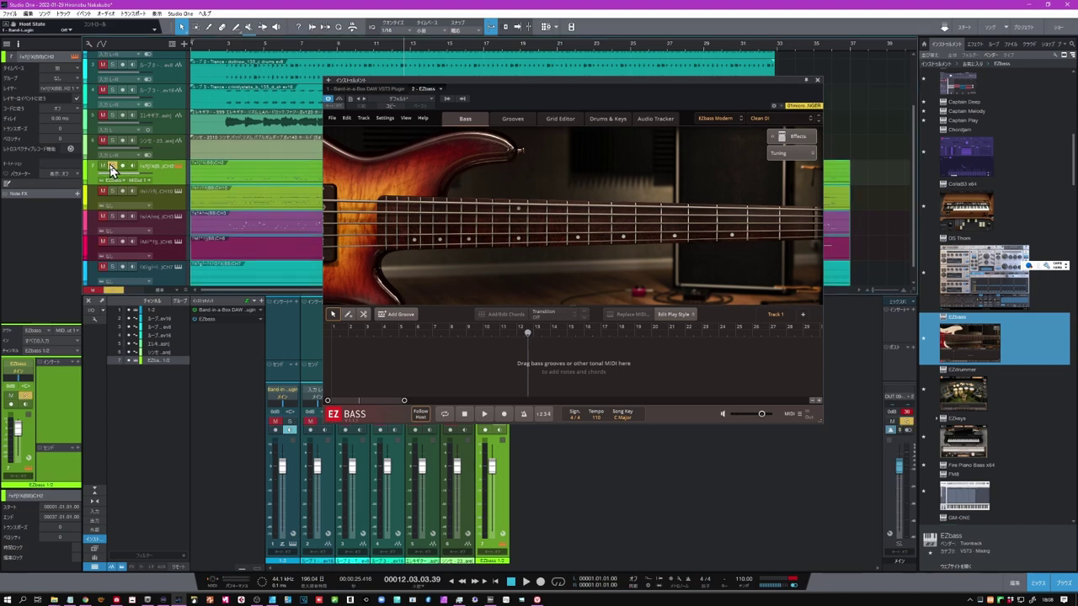
{"action": "left_click", "coordinate": [525, 581]}
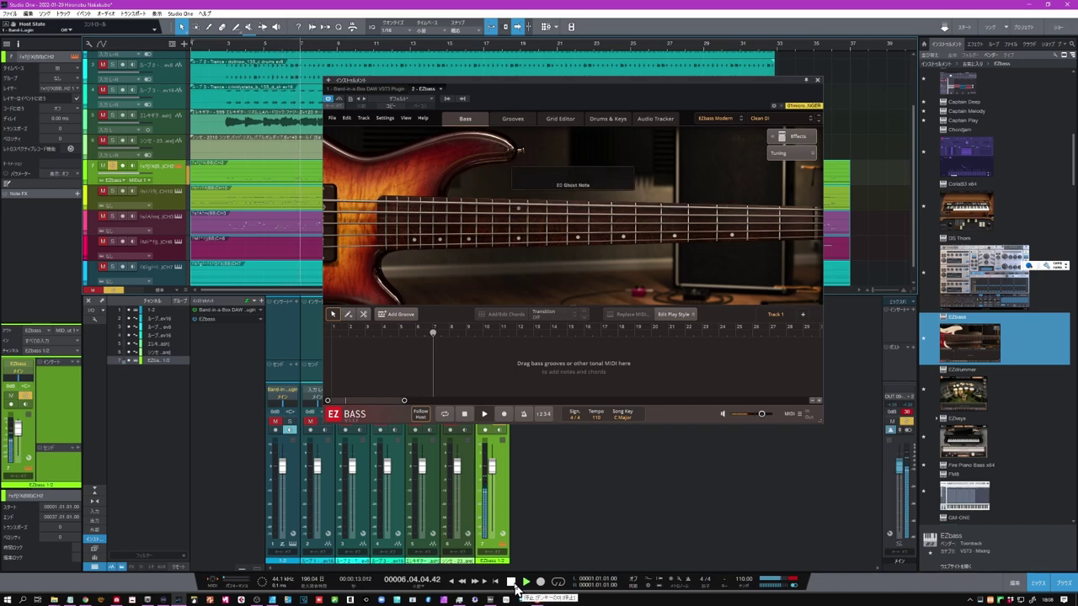
{"action": "left_click", "coordinate": [513, 584]}
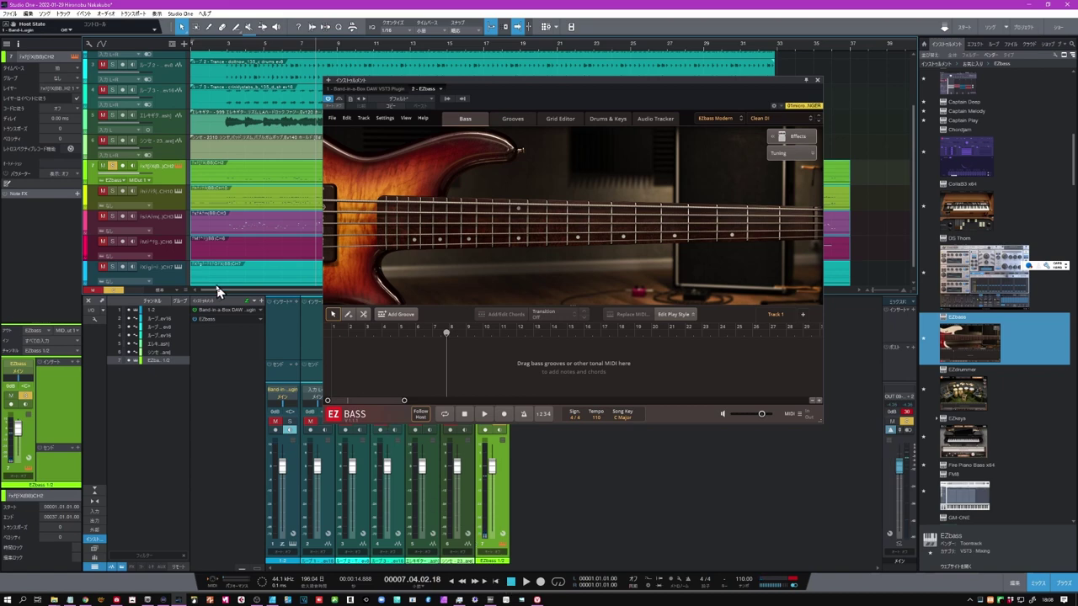
Open the bass part in an enlarged note editor and hide the notes of all other tracks.
{"action": "double_click", "coordinate": [253, 174]}
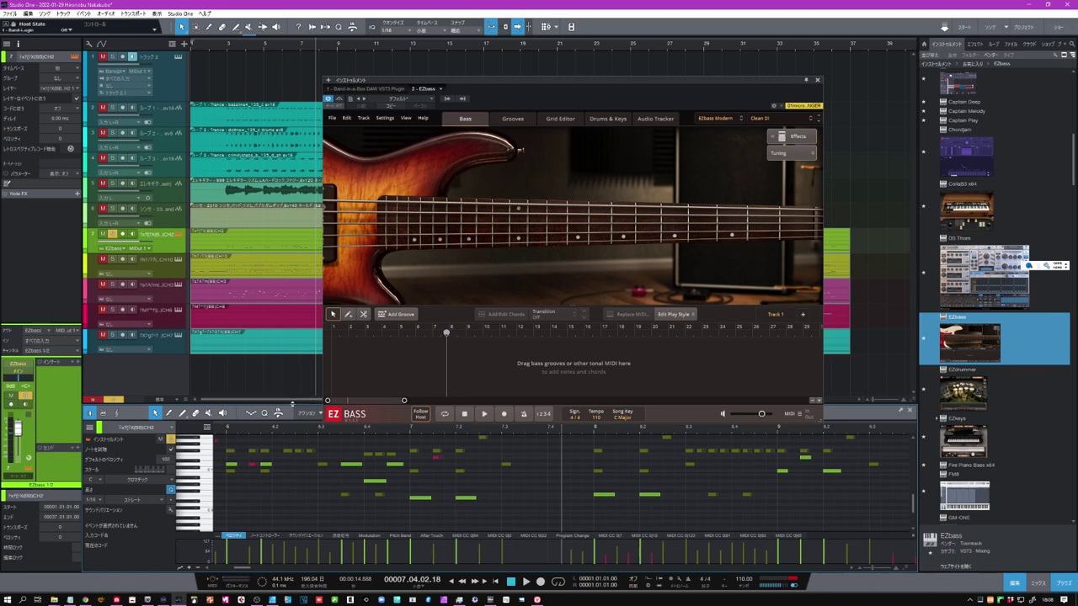
{"action": "left_click_drag", "start_coordinate": [292, 402], "coordinate": [214, 220]}
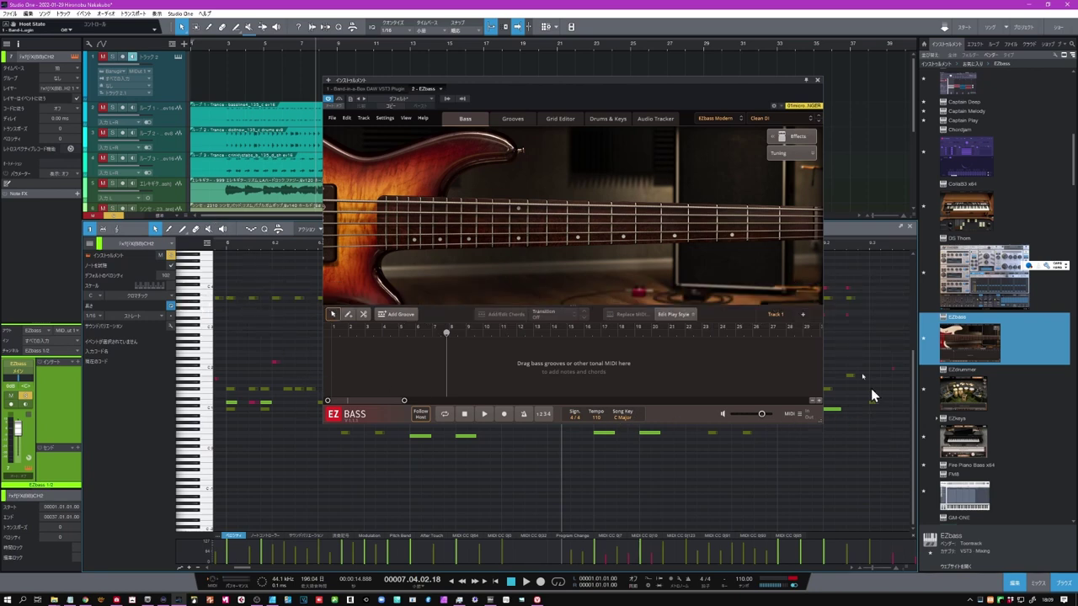
{"action": "left_click_drag", "start_coordinate": [851, 246], "coordinate": [732, 221]}
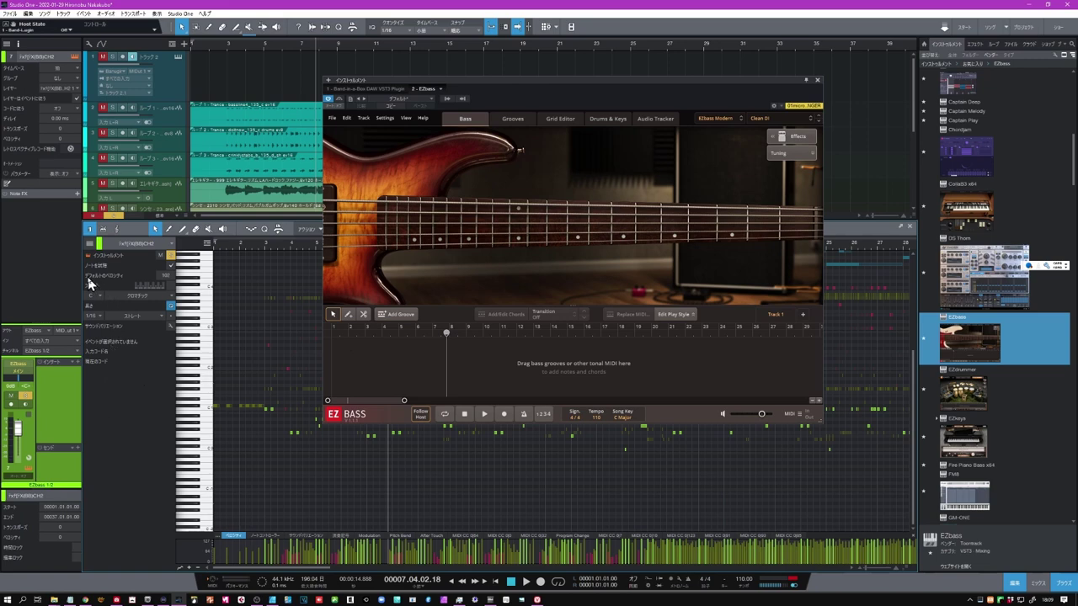
{"action": "left_click", "coordinate": [90, 243]}
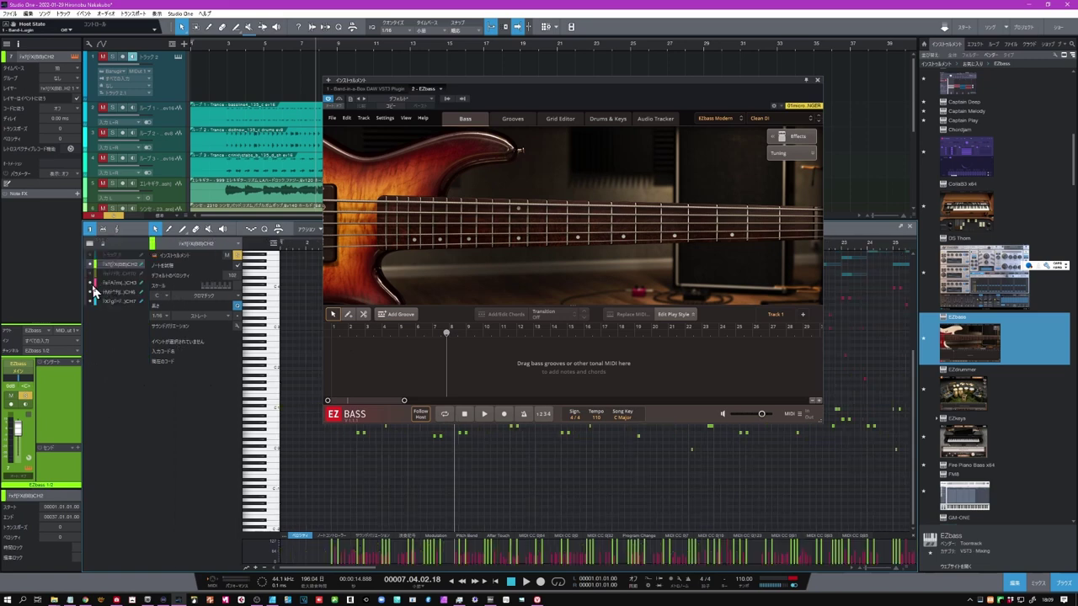
{"action": "left_click", "coordinate": [90, 283]}
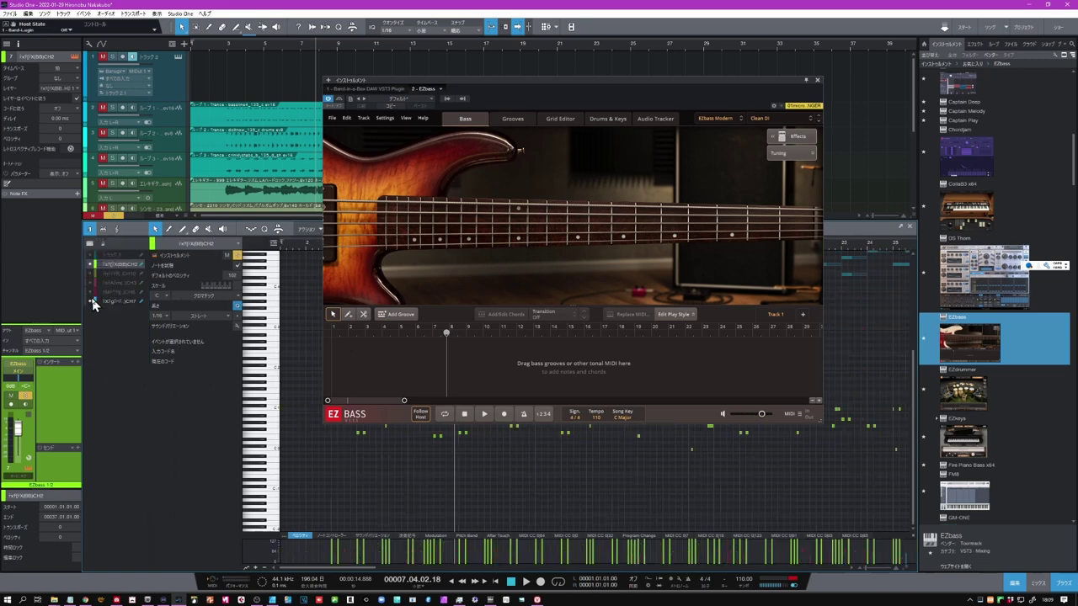
{"action": "left_click", "coordinate": [92, 303]}
Transpose all notes of the bass part up one octave and play back the soloed track.
{"action": "left_click_drag", "start_coordinate": [673, 108], "coordinate": [954, 89]}
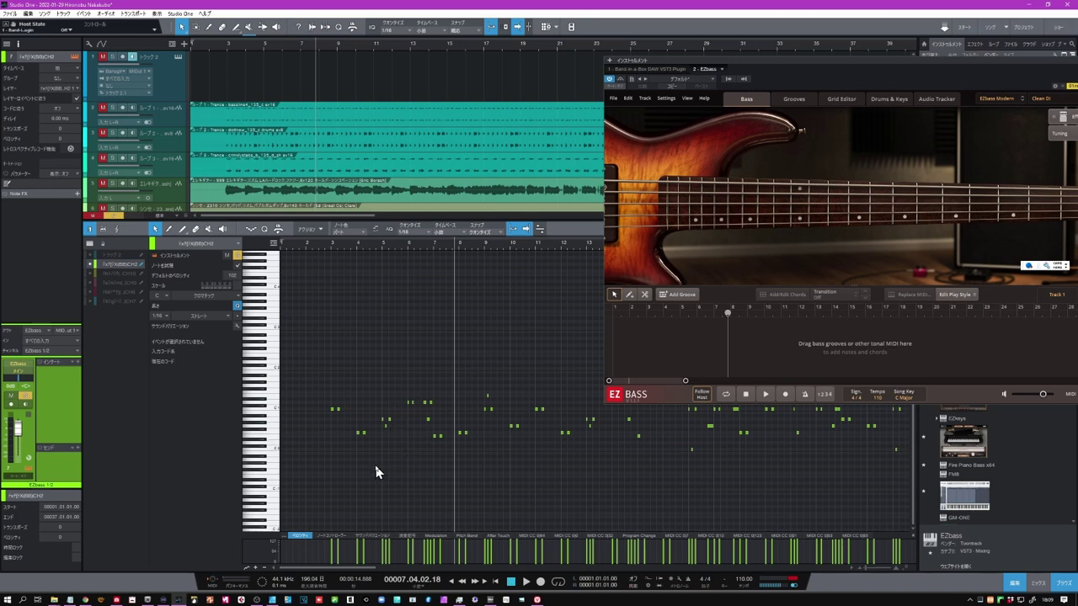
{"action": "left_click_drag", "start_coordinate": [319, 471], "coordinate": [359, 402]}
{"action": "key", "text": "ctrl+a"}
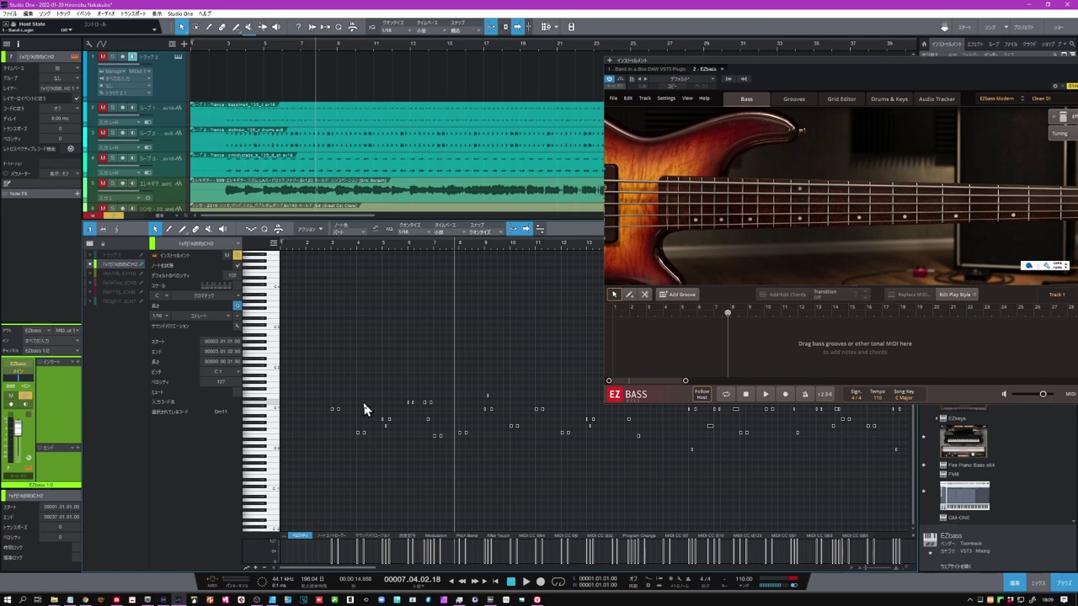
{"action": "key", "text": "shift+Up"}
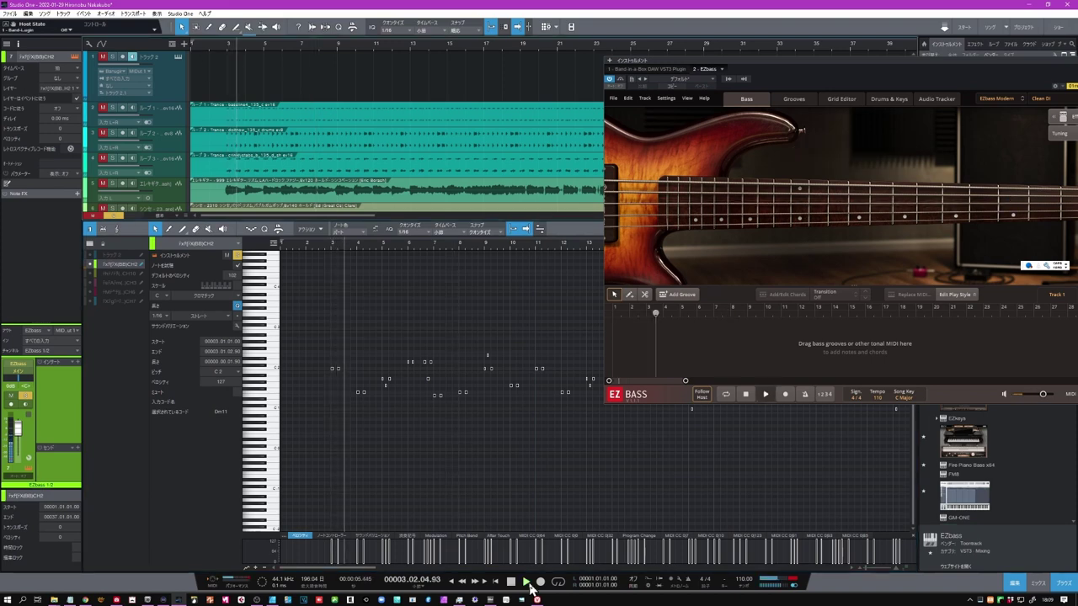
{"action": "scroll", "coordinate": [168, 145], "scroll_direction": "down", "scroll_amount": 2}
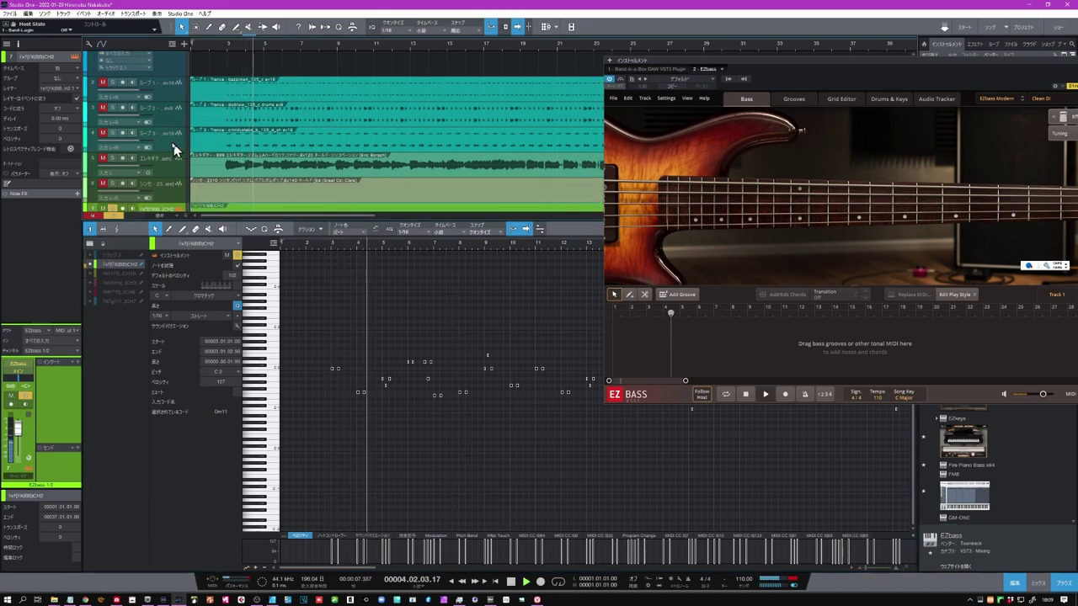
{"action": "scroll", "coordinate": [164, 143], "scroll_direction": "down", "scroll_amount": 3}
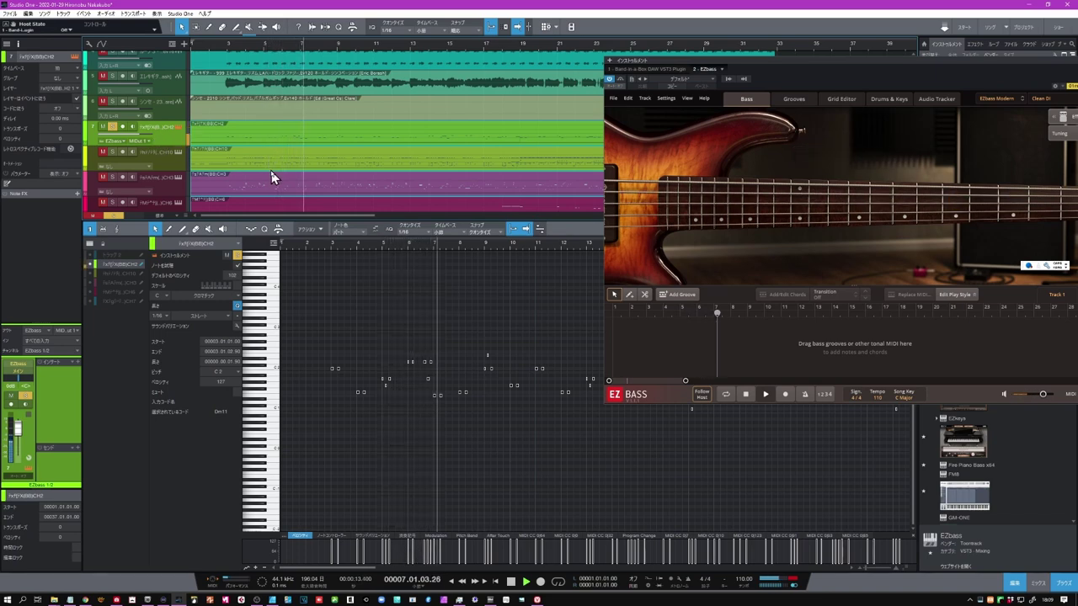
Stop playback and load the Addictive Keys instrument from the browser onto the clavinet MIDI track (CH3).
{"action": "left_click", "coordinate": [512, 583]}
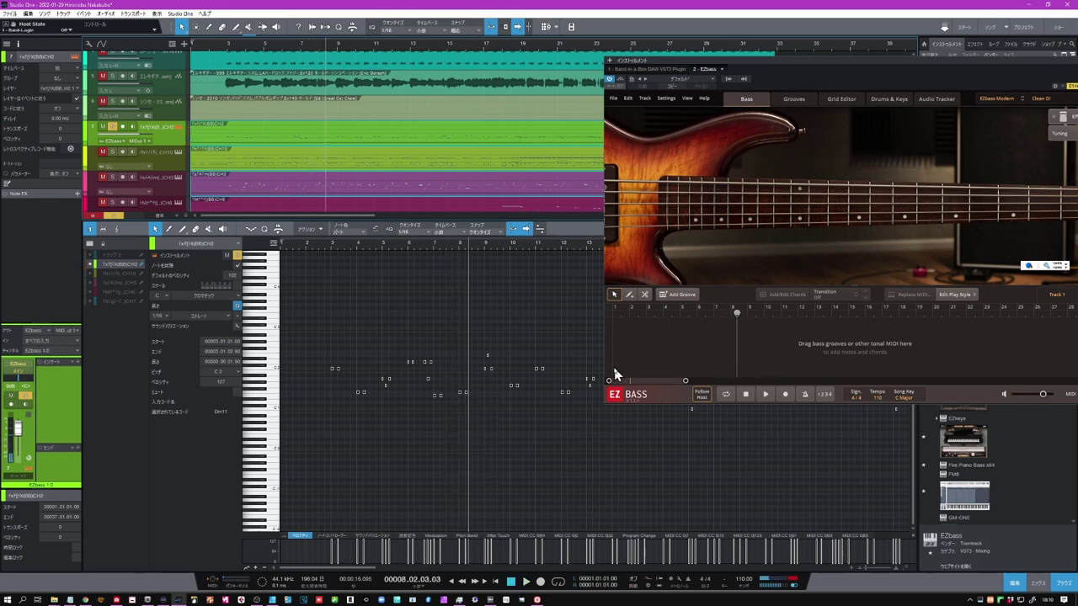
{"action": "scroll", "coordinate": [143, 101], "scroll_direction": "up", "scroll_amount": 4}
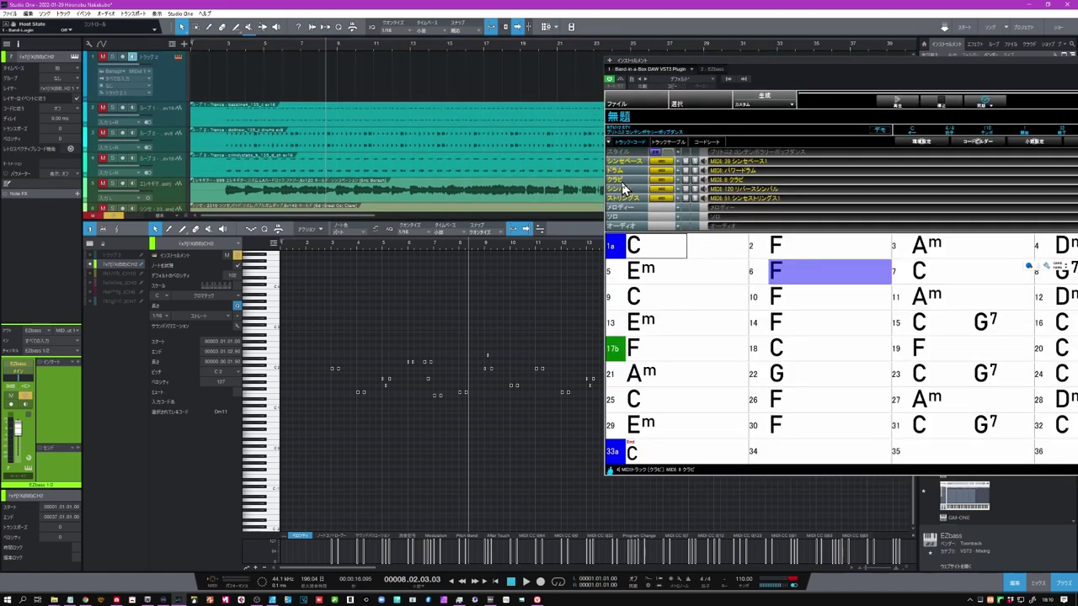
{"action": "scroll", "coordinate": [282, 151], "scroll_direction": "down", "scroll_amount": 4}
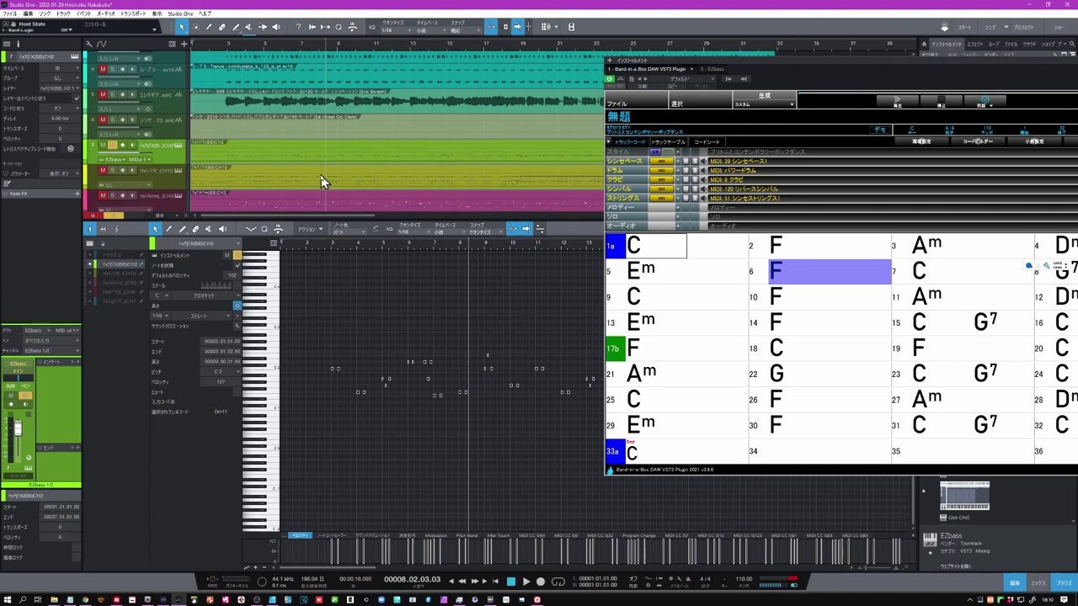
{"action": "left_click", "coordinate": [169, 206]}
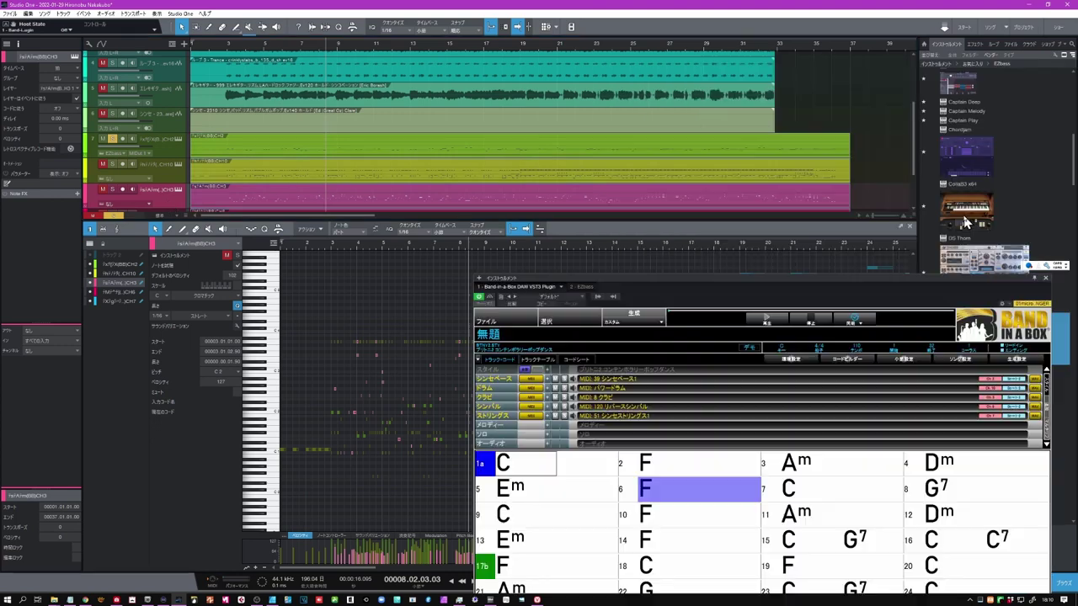
{"action": "scroll", "coordinate": [1012, 172], "scroll_direction": "up", "scroll_amount": 1}
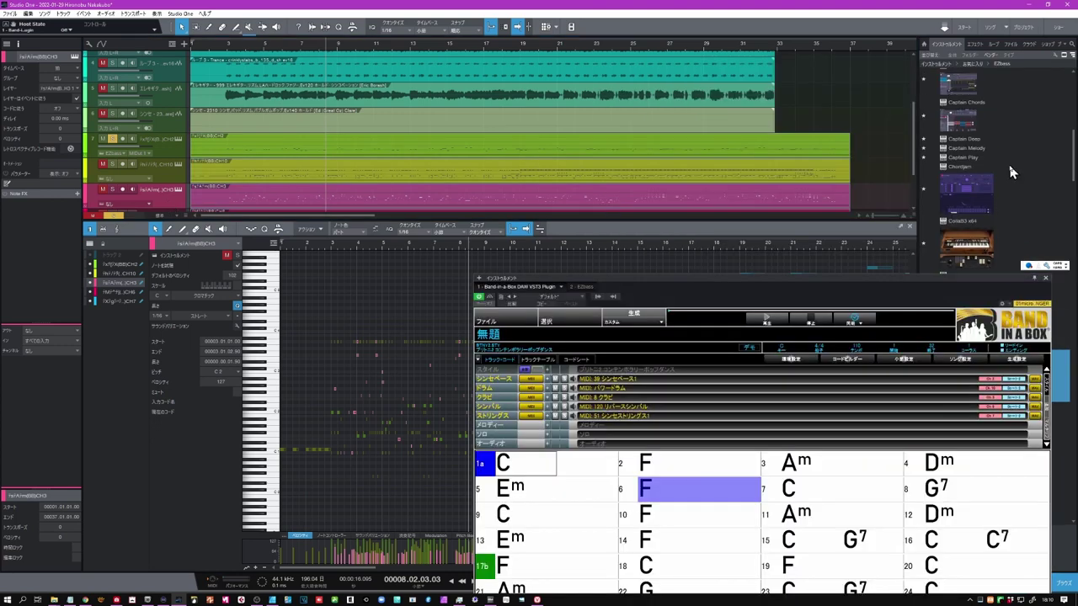
{"action": "scroll", "coordinate": [1008, 166], "scroll_direction": "up", "scroll_amount": 6}
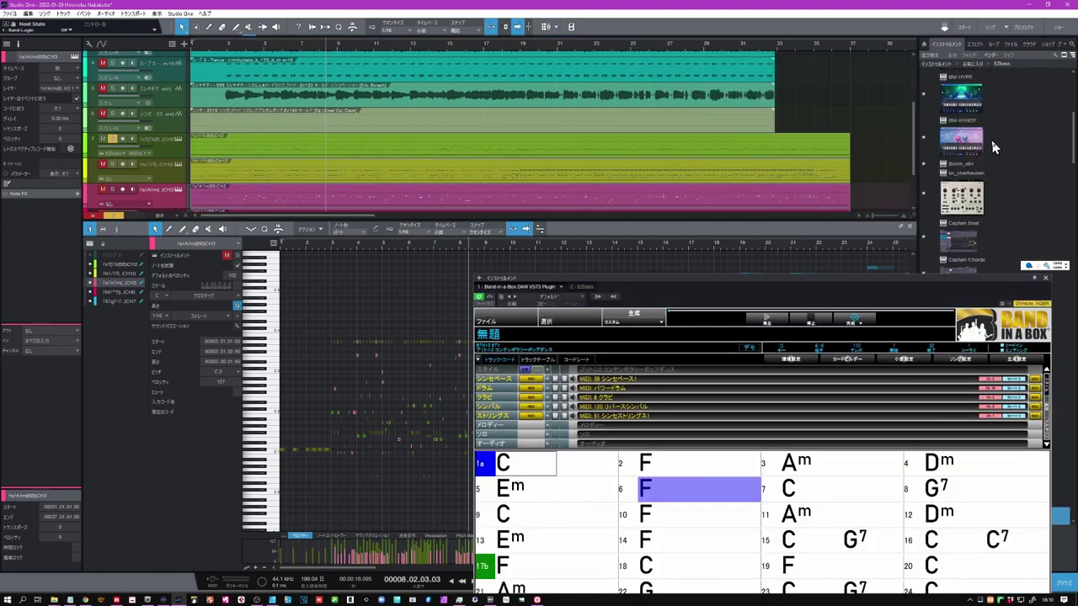
{"action": "scroll", "coordinate": [996, 143], "scroll_direction": "up", "scroll_amount": 5}
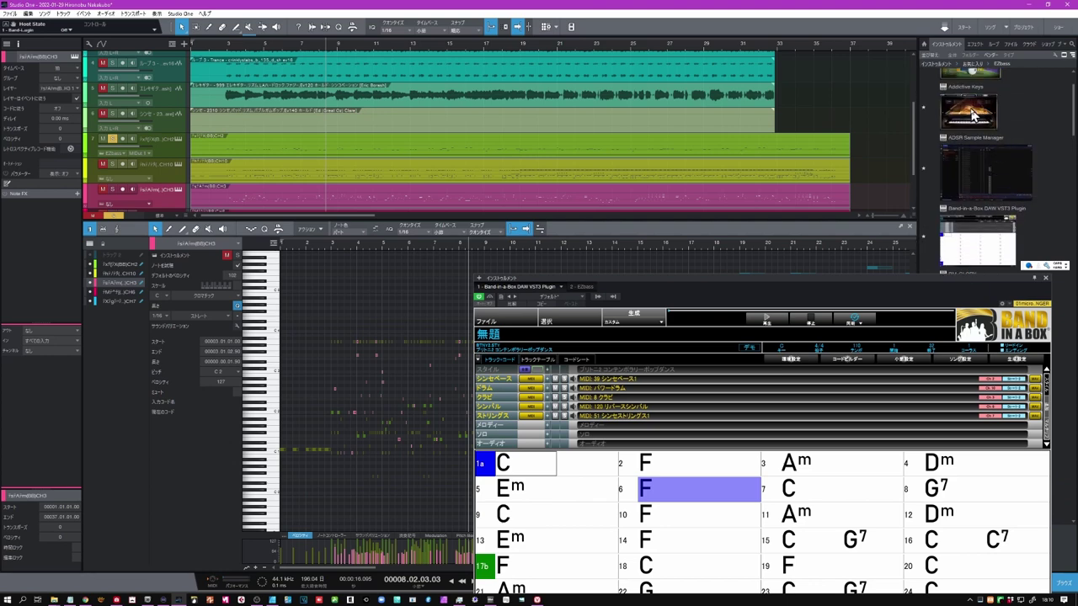
{"action": "left_click_drag", "start_coordinate": [972, 116], "coordinate": [158, 190]}
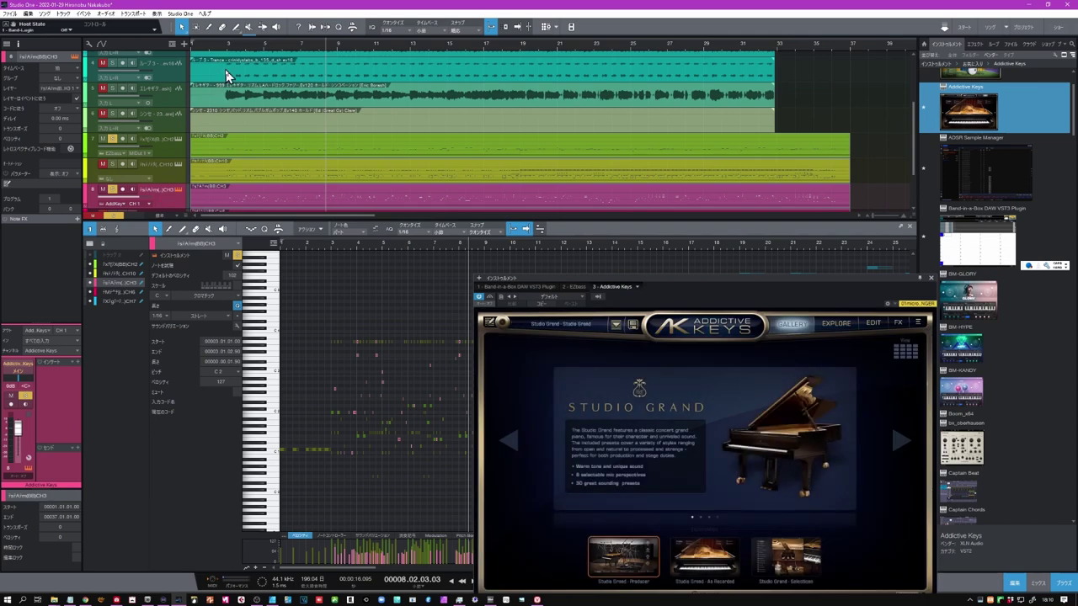
Play back the soloed MIDI tracks from near the beginning and close the Addictive Keys window.
{"action": "scroll", "coordinate": [148, 135], "scroll_direction": "down", "scroll_amount": 3}
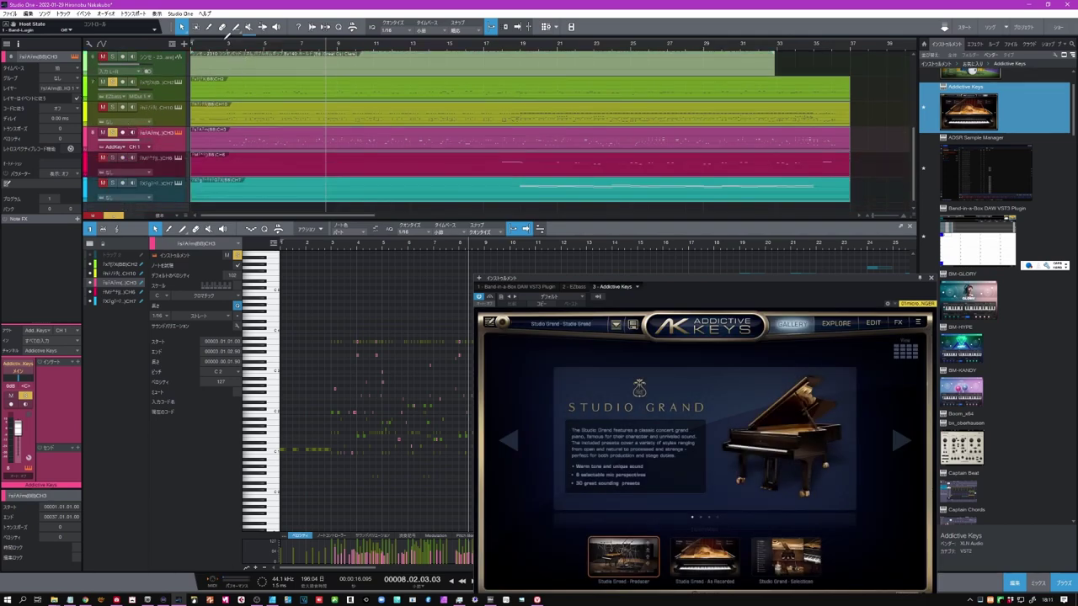
{"action": "left_click", "coordinate": [229, 42]}
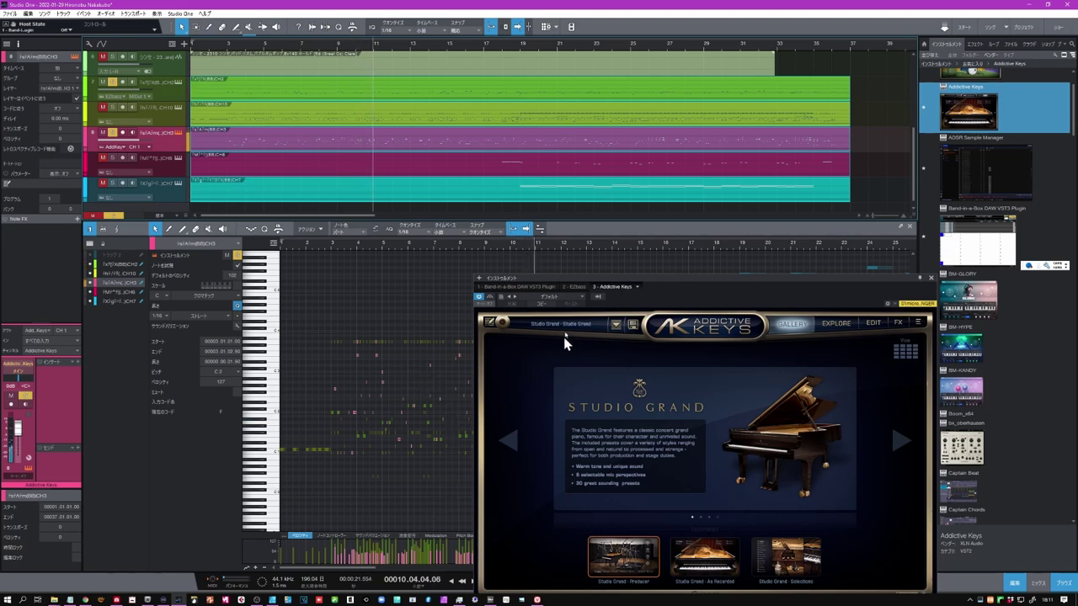
{"action": "left_click", "coordinate": [931, 279]}
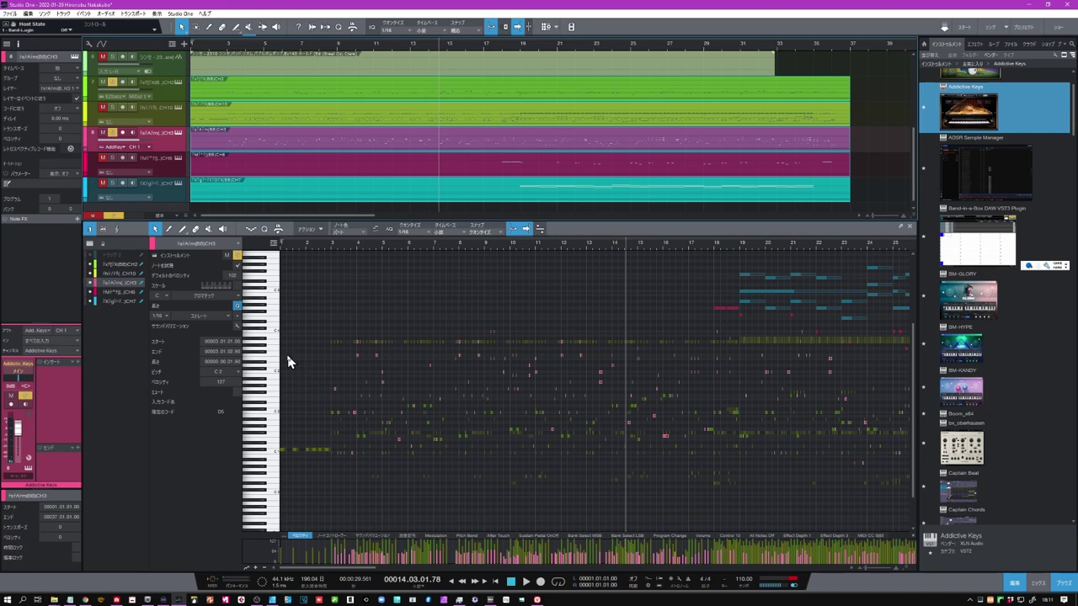
Delete all generated audio and MIDI tracks, from the first loop track through the CH7 track, keeping the Band-in-a-Box track.
{"action": "left_click", "coordinate": [312, 27]}
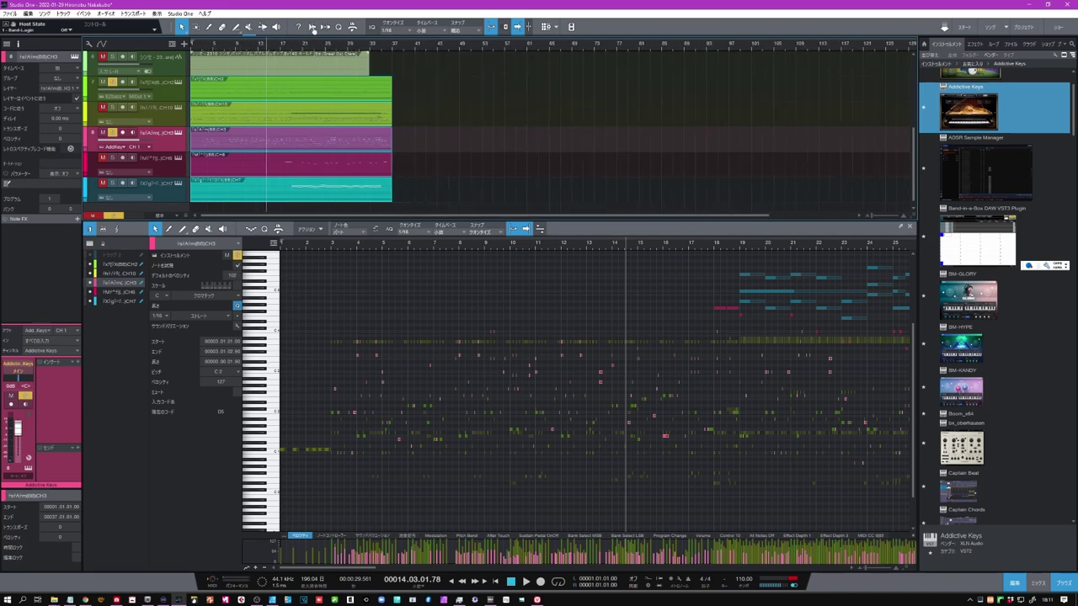
{"action": "scroll", "coordinate": [162, 135], "scroll_direction": "up", "scroll_amount": 3}
{"action": "left_click", "coordinate": [162, 143]}
{"action": "scroll", "coordinate": [162, 149], "scroll_direction": "down", "scroll_amount": 3}
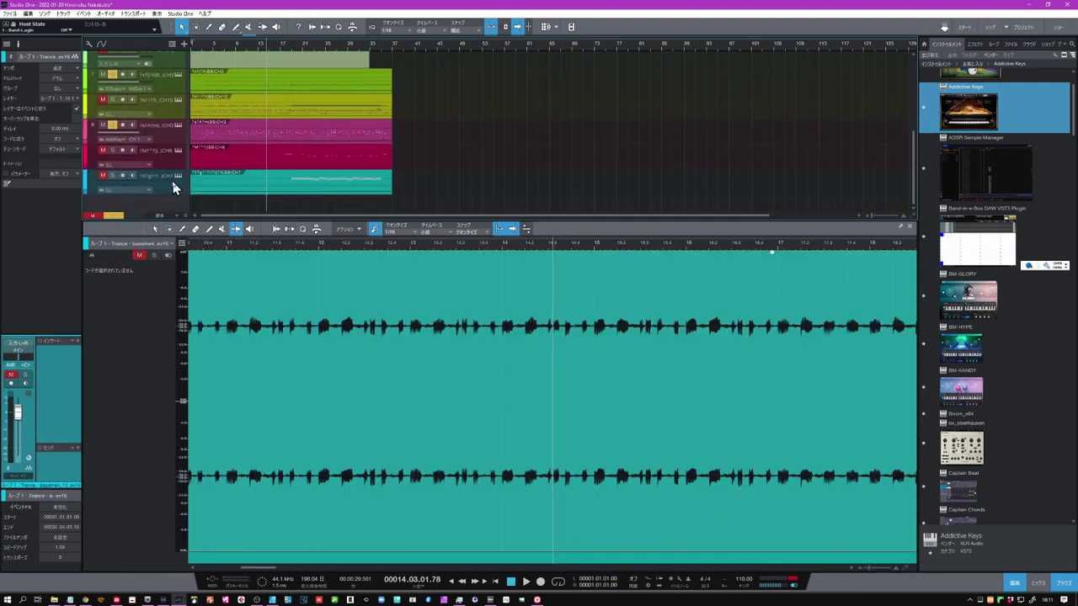
{"action": "left_click", "coordinate": [173, 189]}
{"action": "right_click", "coordinate": [173, 189]}
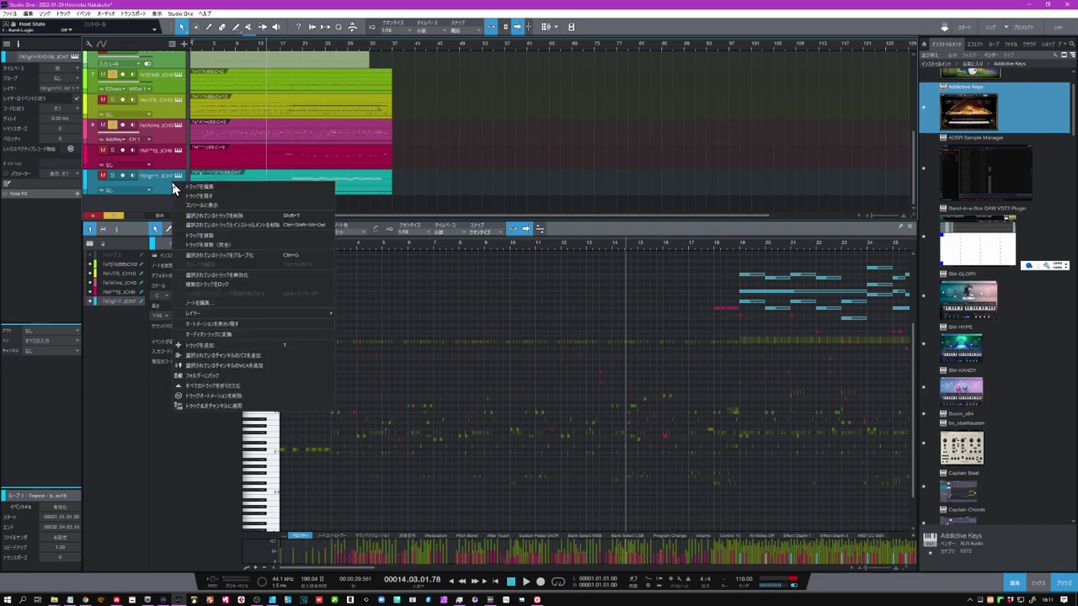
{"action": "left_click", "coordinate": [223, 217]}
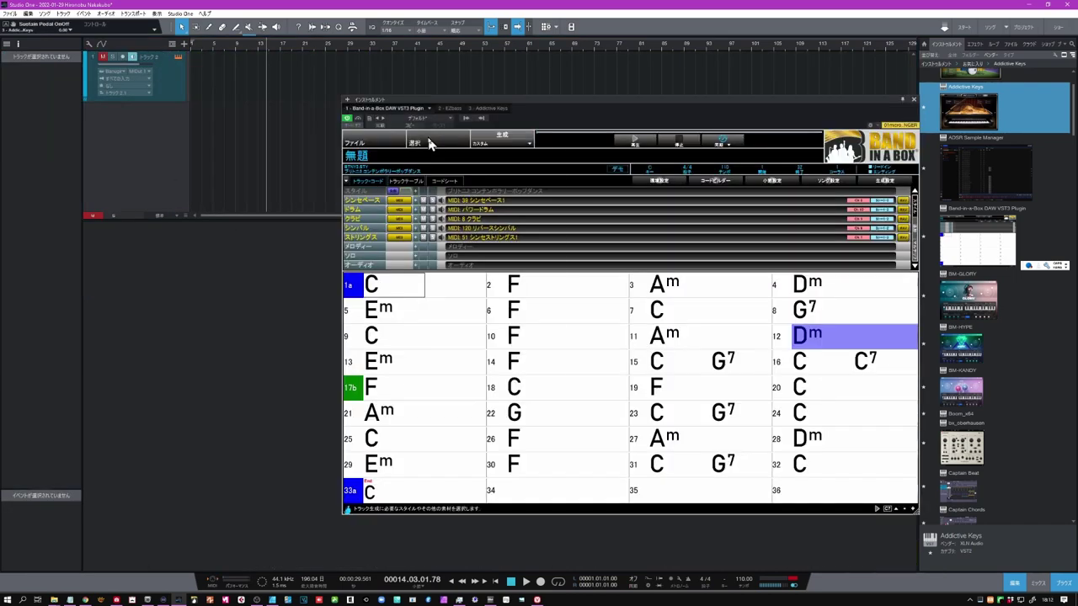
Load the New Orleans swing pop style _NWORSW2 from the modern country category into Band-in-a-Box.
{"action": "left_click", "coordinate": [429, 143]}
{"action": "left_click", "coordinate": [433, 157]}
{"action": "left_click", "coordinate": [56, 56]}
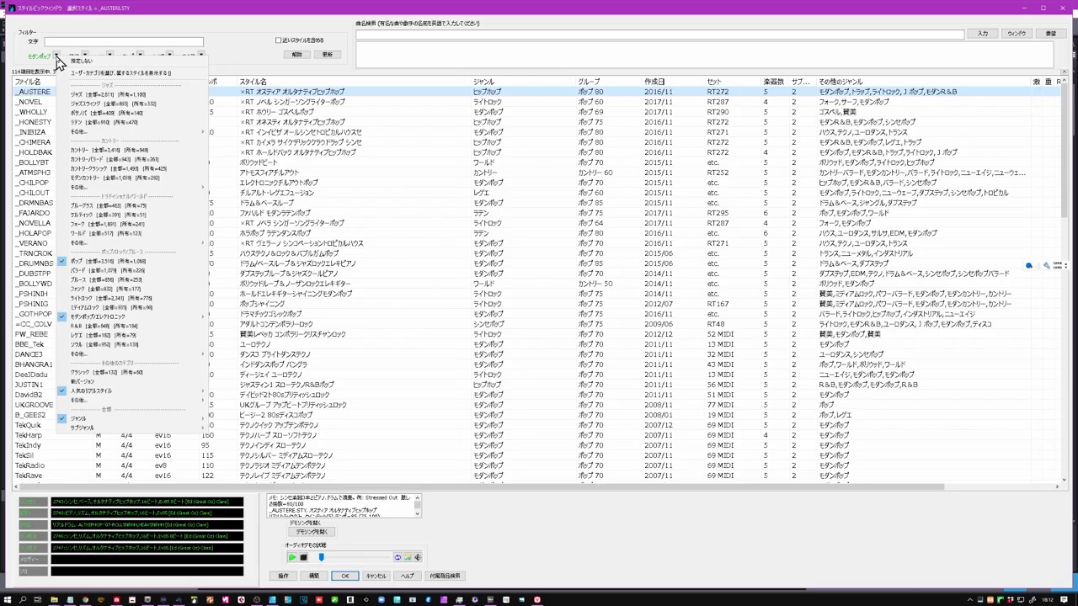
{"action": "mouse_move", "coordinate": [114, 133]}
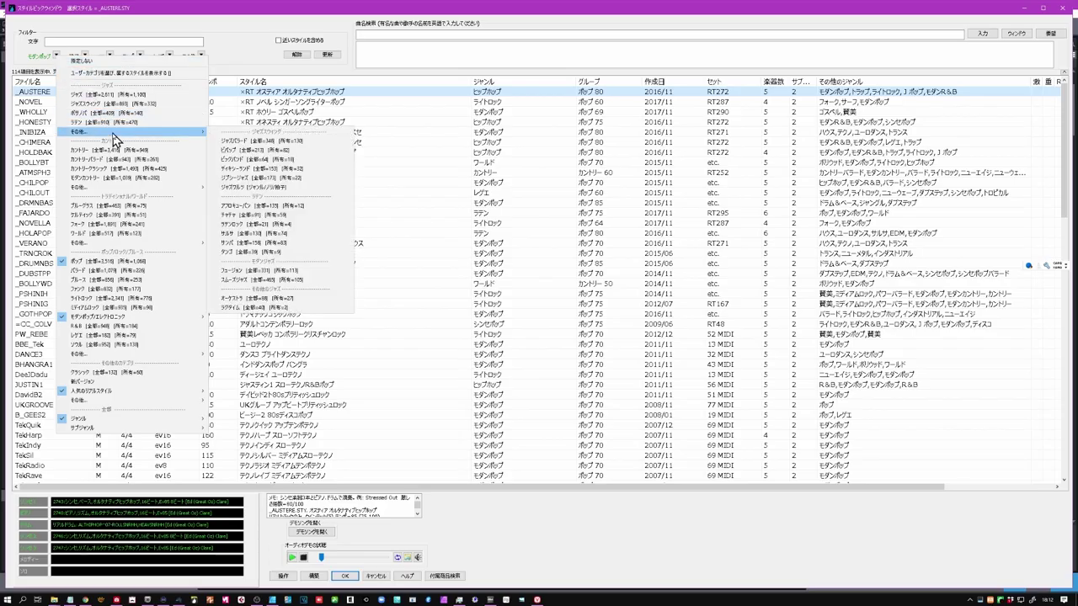
{"action": "left_click", "coordinate": [115, 178]}
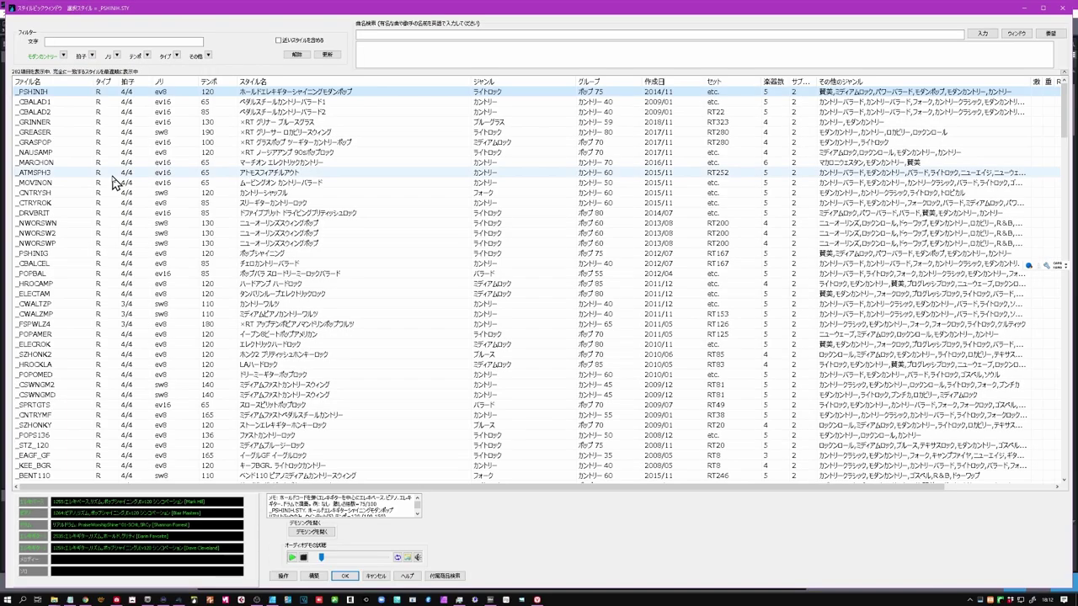
{"action": "left_click", "coordinate": [271, 235]}
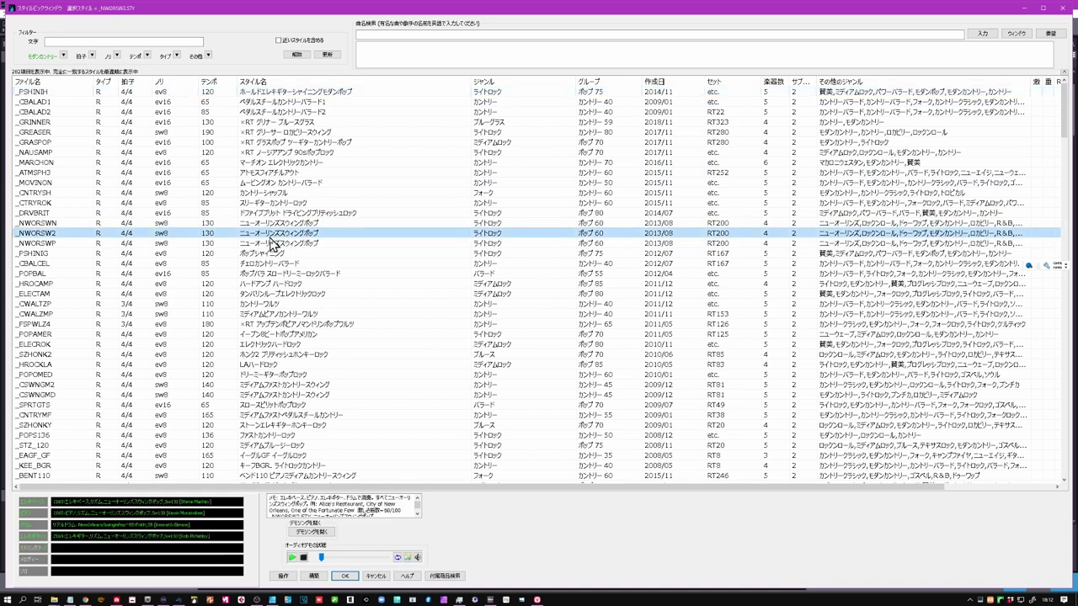
{"action": "left_click", "coordinate": [344, 576]}
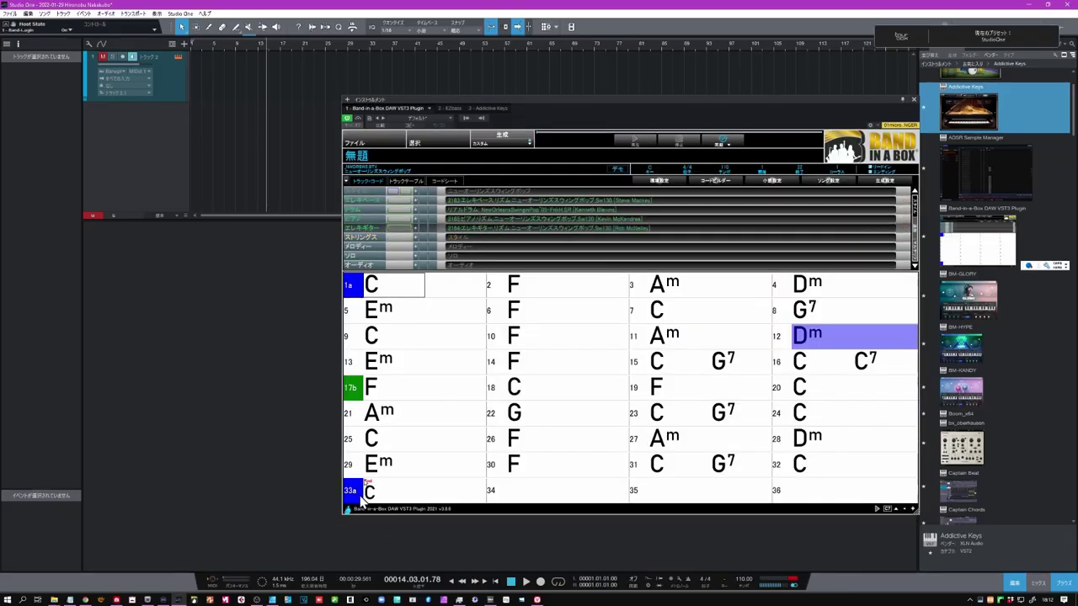
Generate all style tracks and bring them into the arrangement as audio tracks from bar 1 for playback.
{"action": "left_click", "coordinate": [519, 149]}
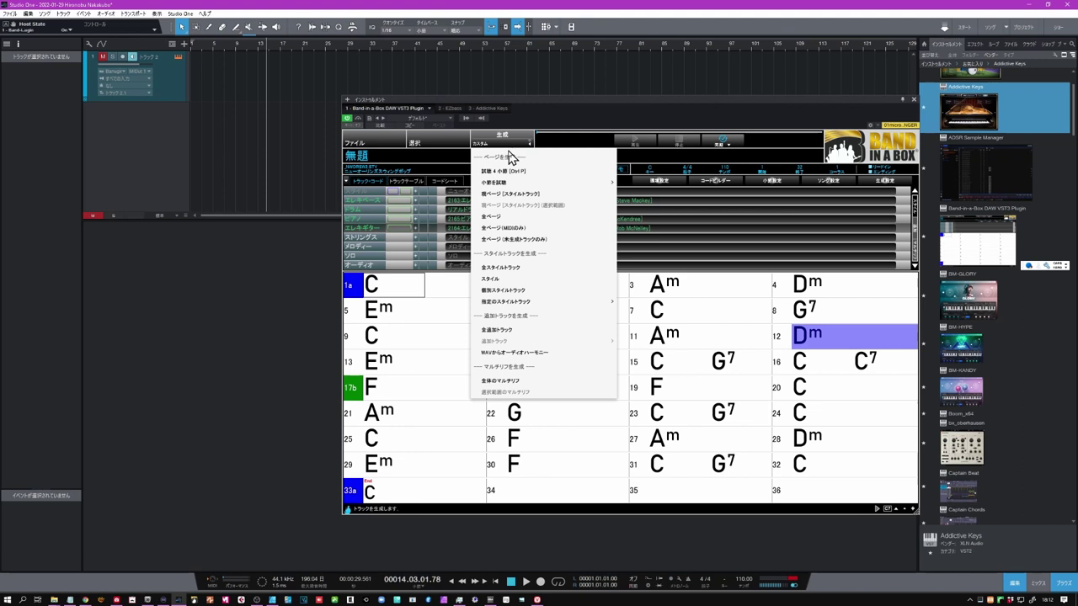
{"action": "left_click", "coordinate": [502, 270]}
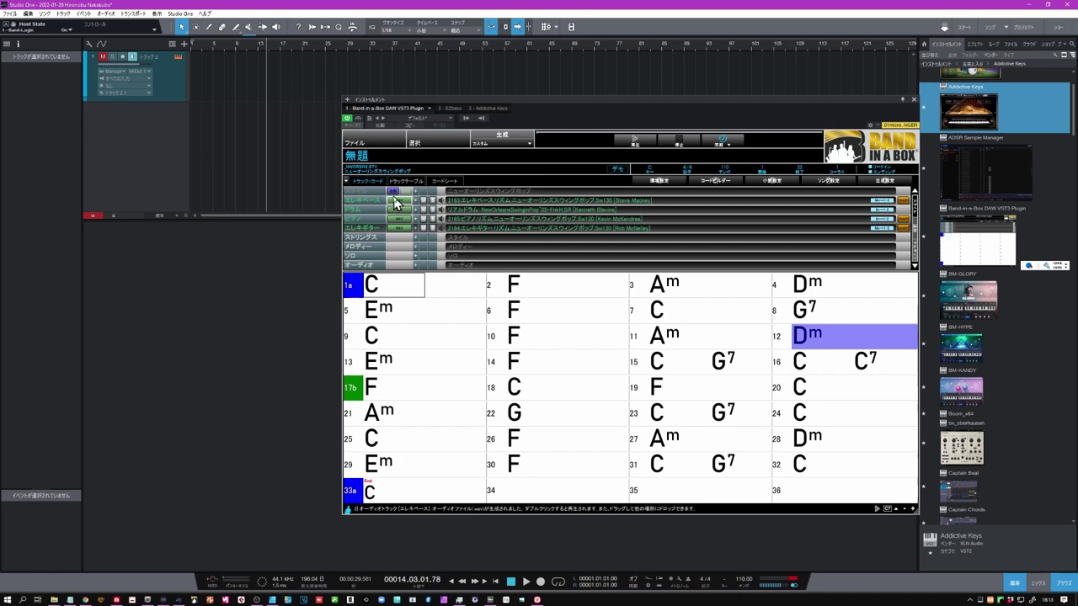
{"action": "left_click_drag", "start_coordinate": [394, 196], "coordinate": [206, 147]}
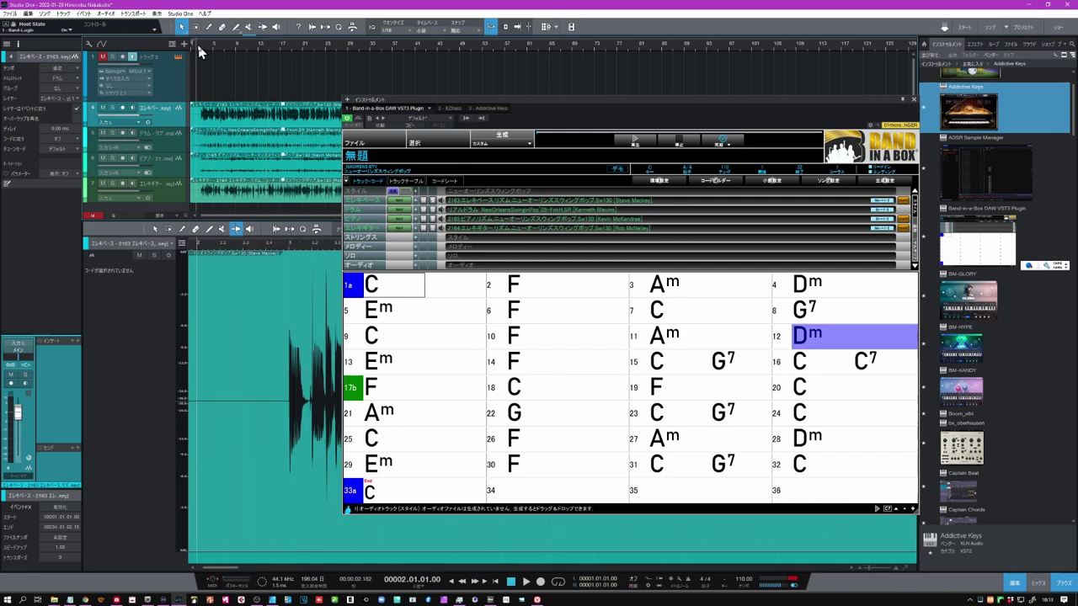
{"action": "key", "text": "space"}
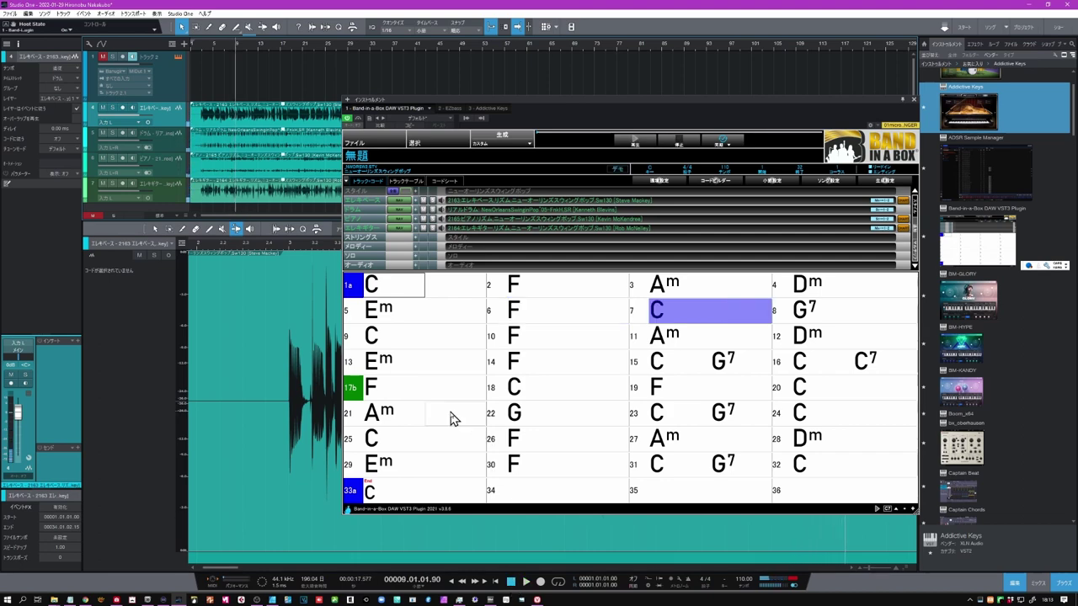
Generate multi-riffs for bars 1 to 8 only, using the 1442 alto sax solo ジャズファンクグルーヴ,16ビート,Ev110.
{"action": "left_click_drag", "start_coordinate": [459, 290], "coordinate": [825, 321]}
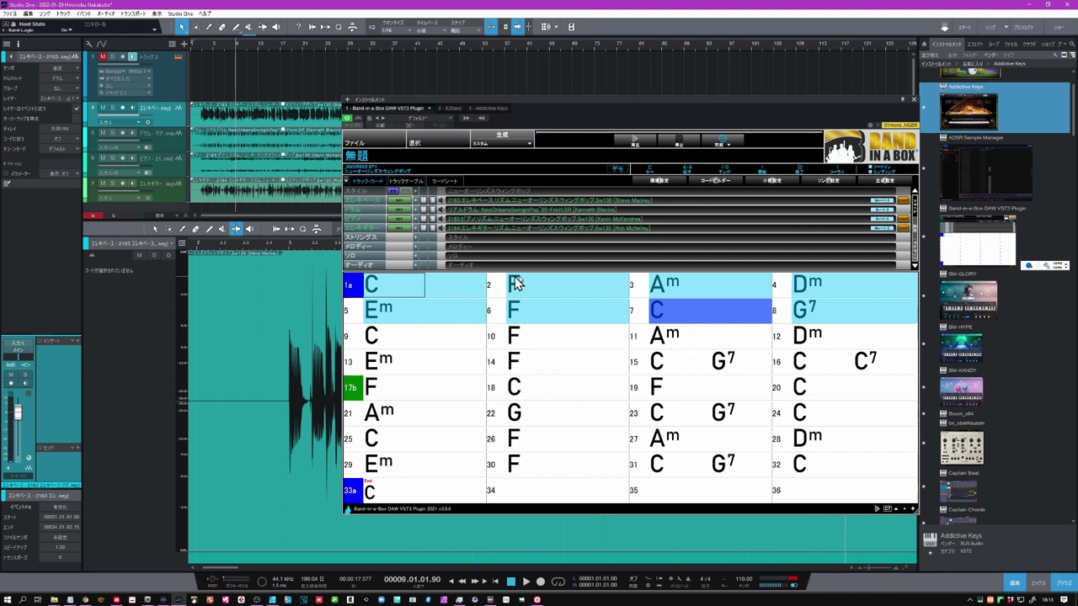
{"action": "left_click", "coordinate": [427, 145]}
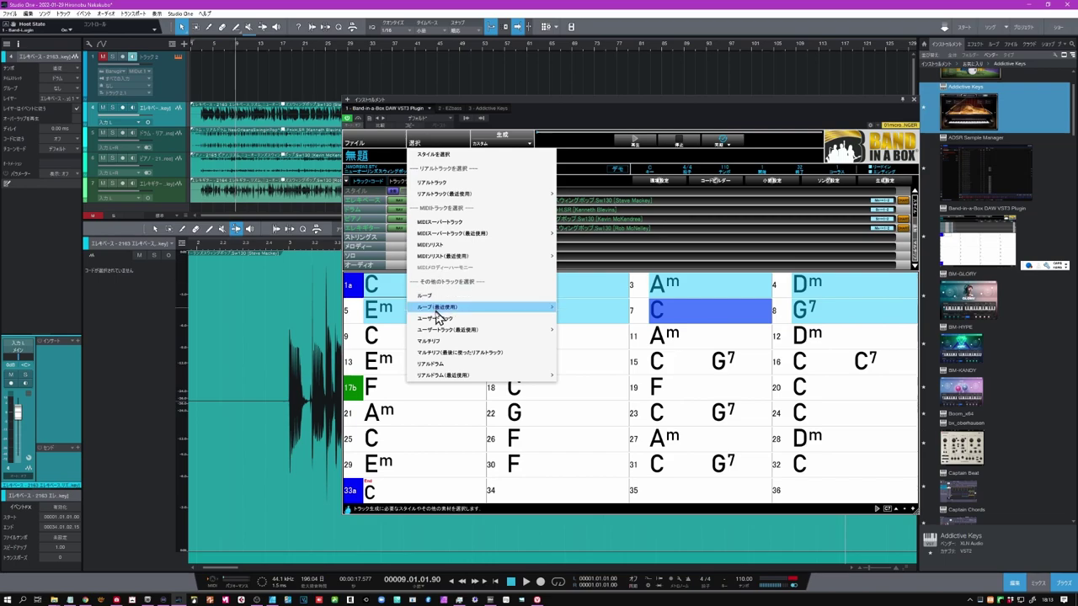
{"action": "mouse_move", "coordinate": [446, 329]}
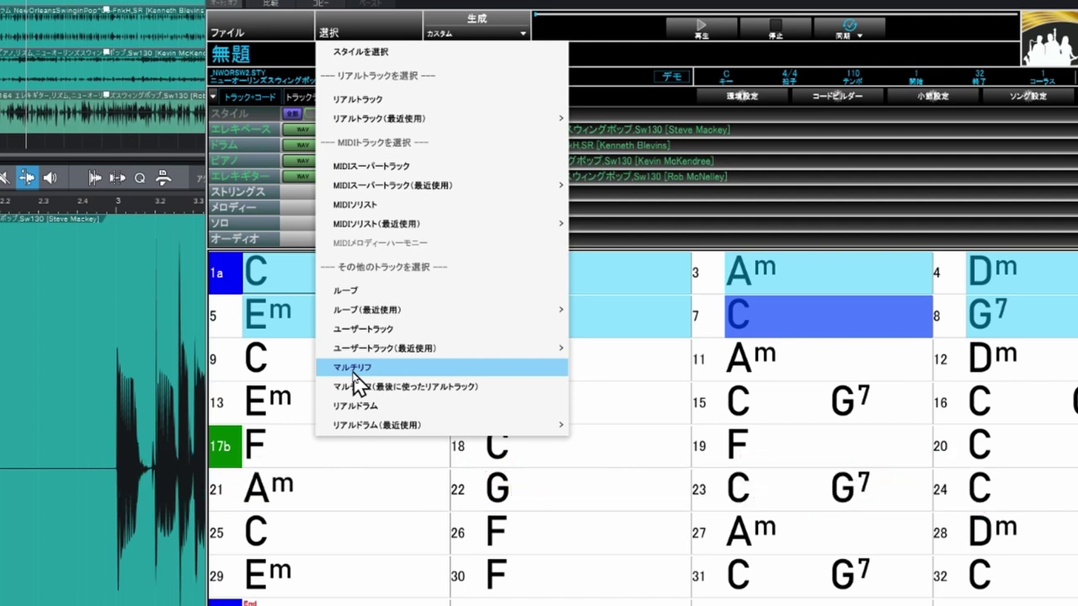
{"action": "left_click", "coordinate": [353, 369]}
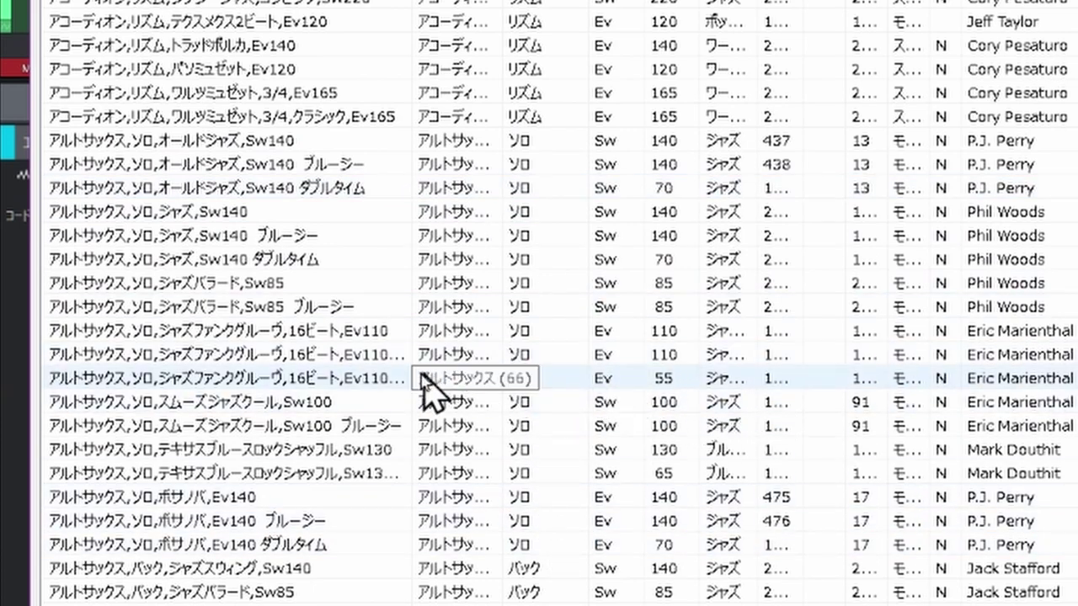
{"action": "left_click", "coordinate": [364, 357]}
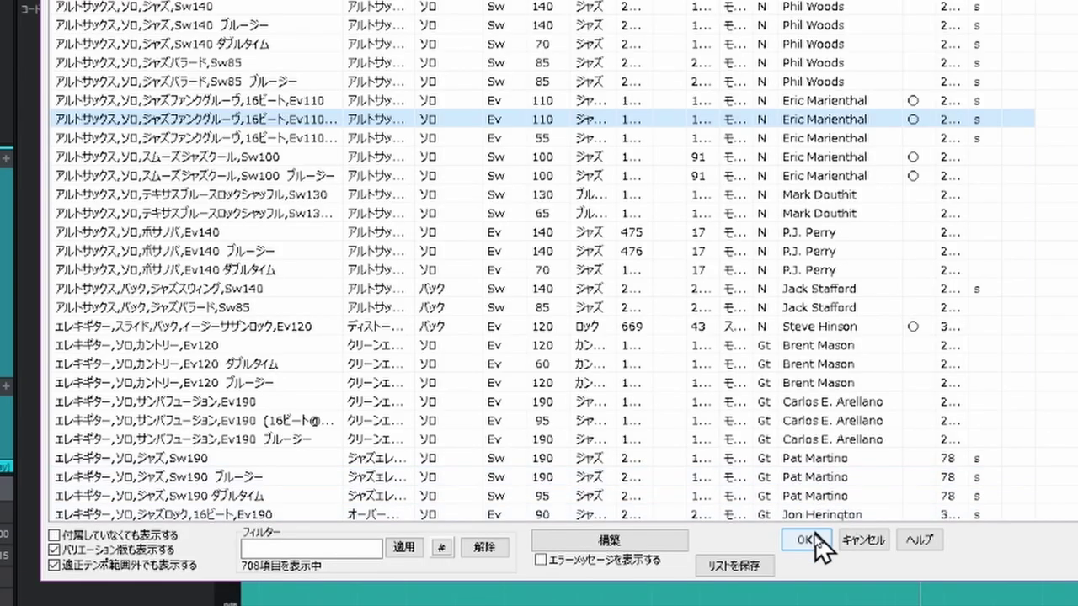
{"action": "left_click", "coordinate": [808, 541]}
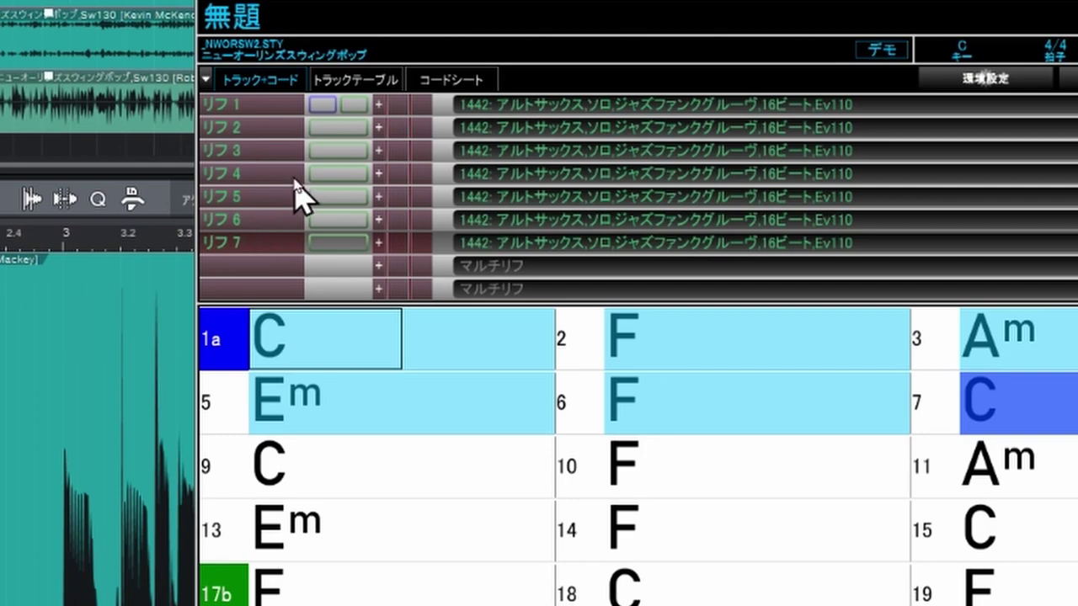
{"action": "left_click", "coordinate": [502, 134]}
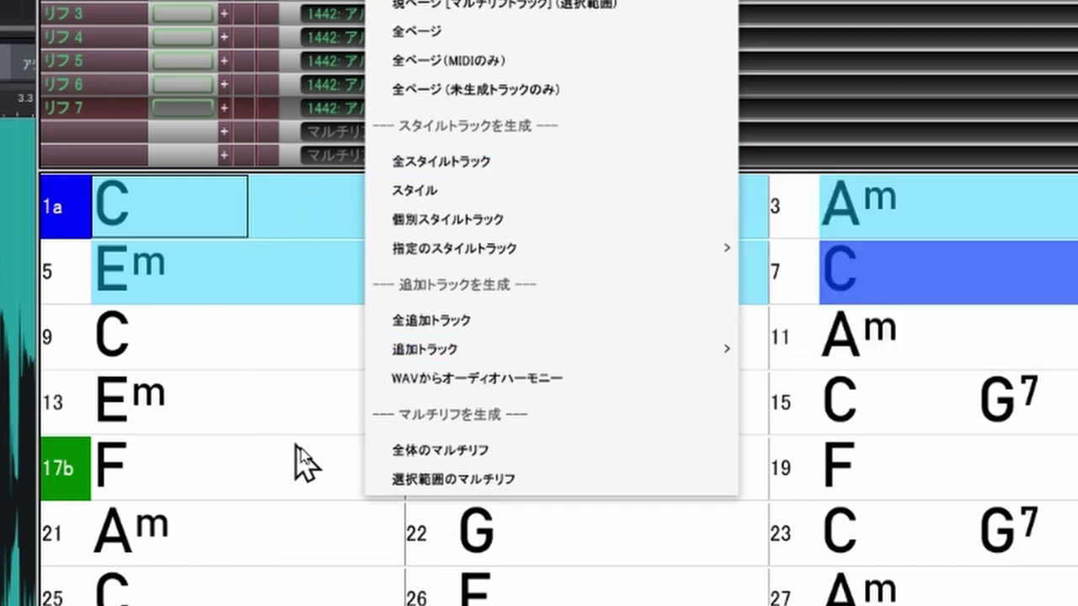
{"action": "left_click", "coordinate": [430, 486]}
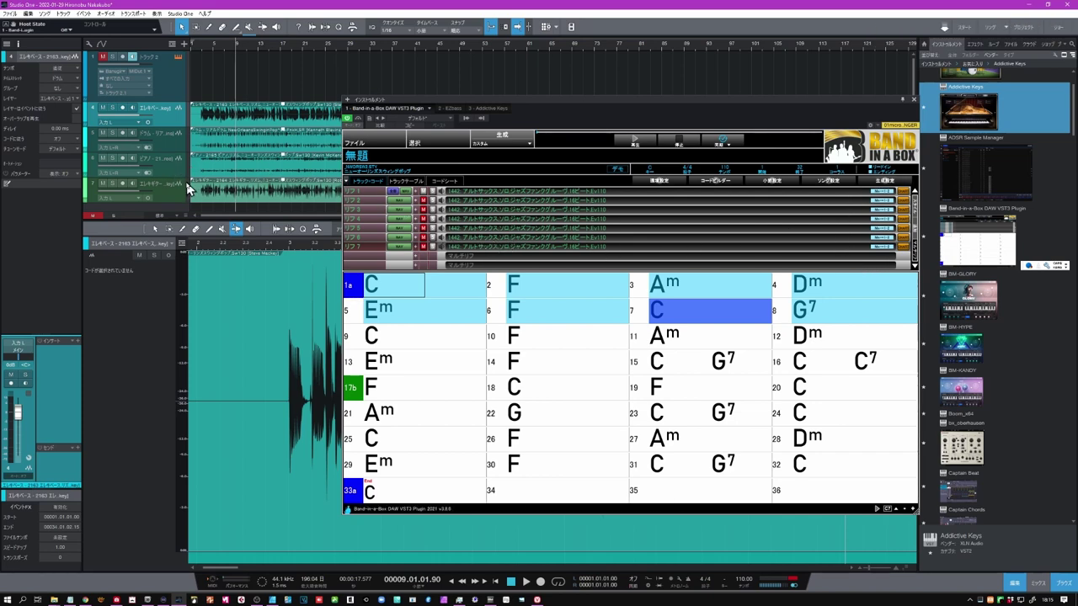
Reduce the height of the arrangement tracks and switch the plugin to its track table view (トラックテーブル).
{"action": "left_click", "coordinate": [187, 217]}
{"action": "key", "text": "shift+w"}
{"action": "key", "text": "shift+w"}
{"action": "key", "text": "shift+w"}
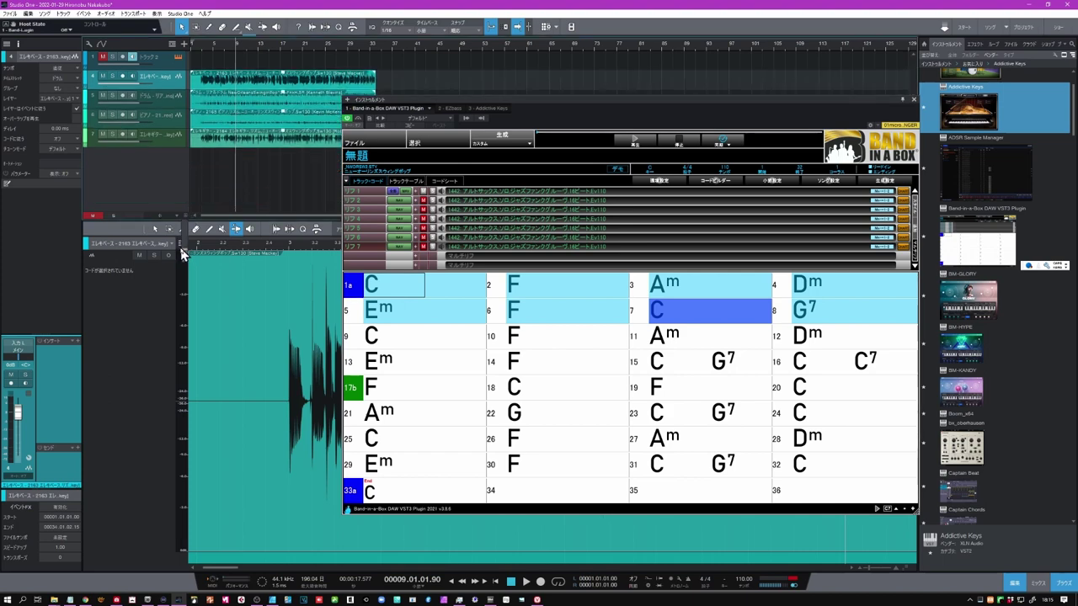
{"action": "key", "text": "shift+w"}
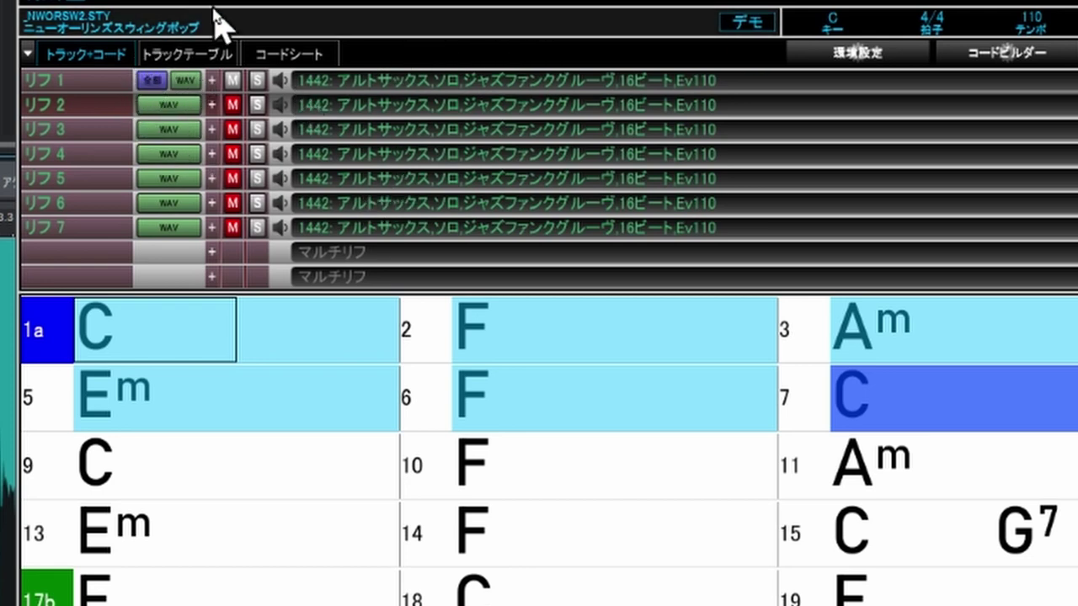
{"action": "left_click", "coordinate": [224, 59]}
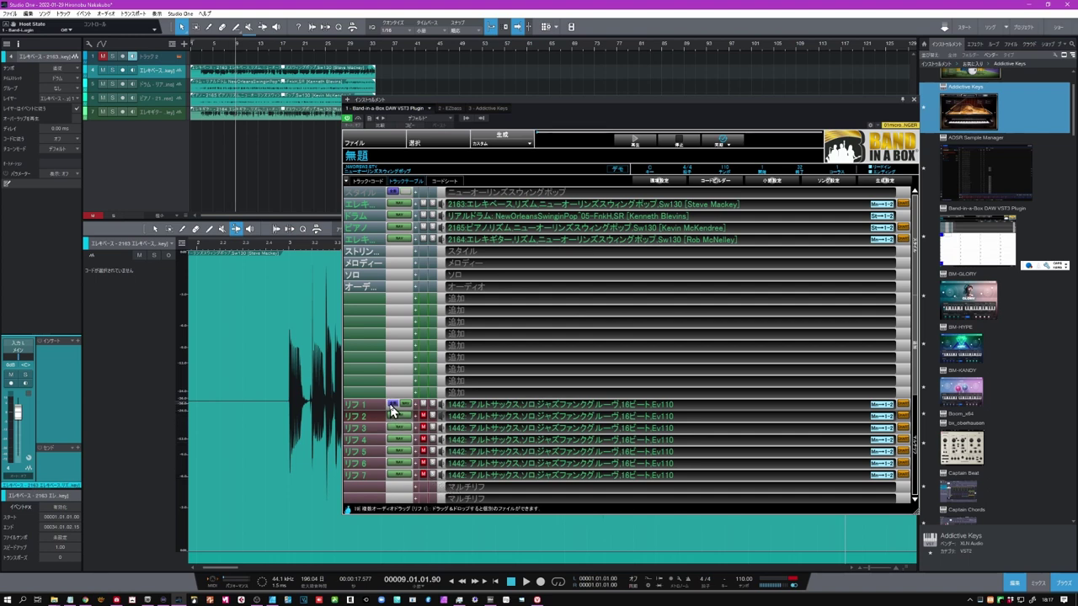
Bring all seven generated riffs into the arrangement as separate audio tracks and nudge them into alignment with bar 3.
{"action": "left_click_drag", "start_coordinate": [390, 404], "coordinate": [197, 202]}
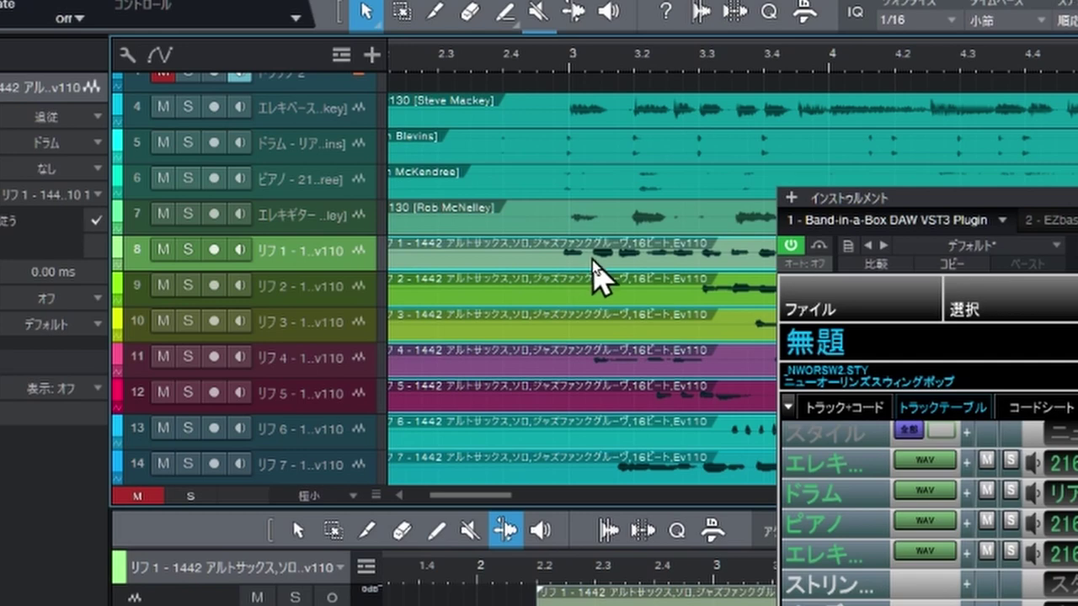
{"action": "left_click_drag", "start_coordinate": [589, 261], "coordinate": [596, 262]}
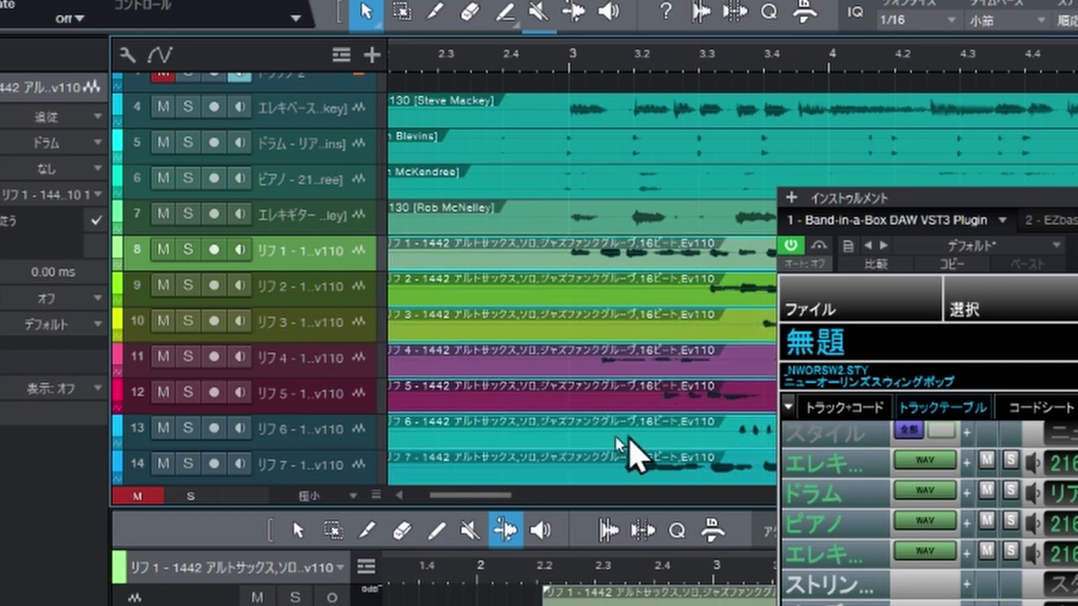
Mute the riff 2 to riff 7 tracks and audition riff 1 with the backing tracks.
{"action": "left_click", "coordinate": [163, 285]}
{"action": "left_click", "coordinate": [163, 320]}
{"action": "left_click", "coordinate": [164, 356]}
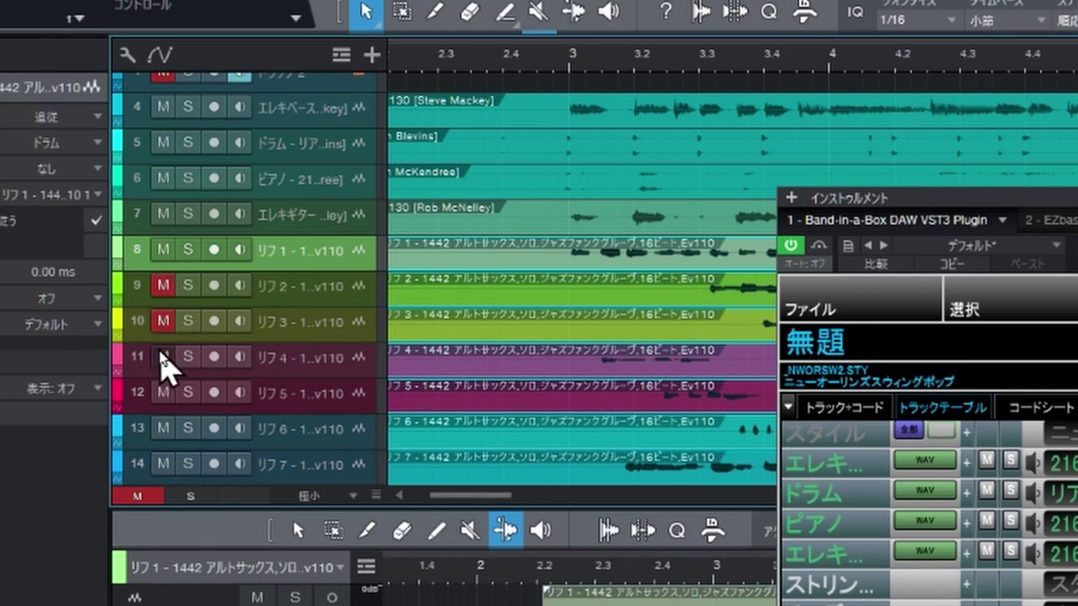
{"action": "left_click", "coordinate": [164, 392]}
{"action": "left_click", "coordinate": [164, 427]}
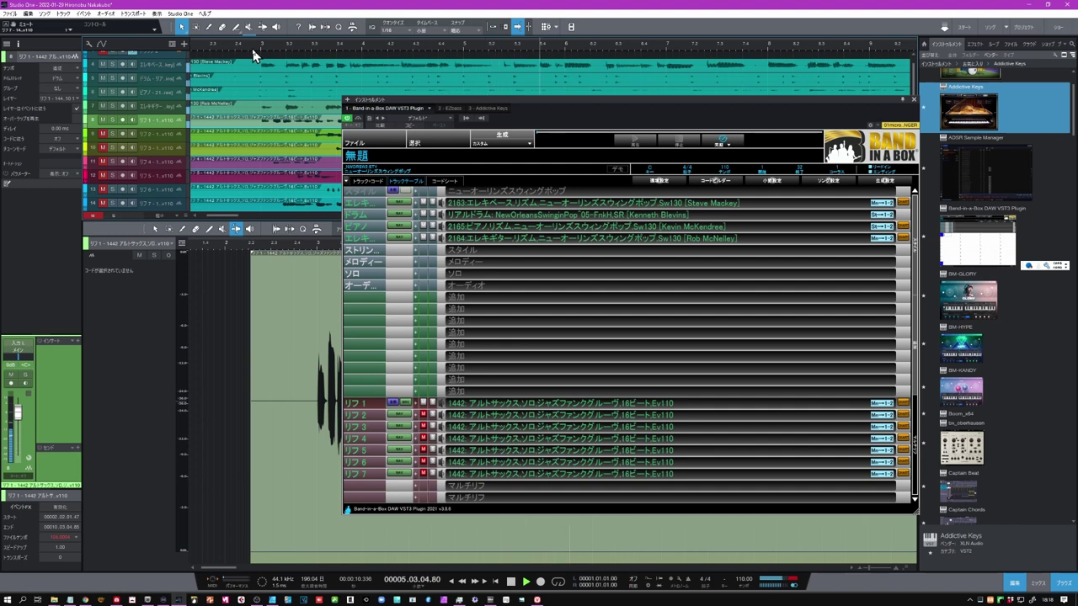
{"action": "key", "text": "space"}
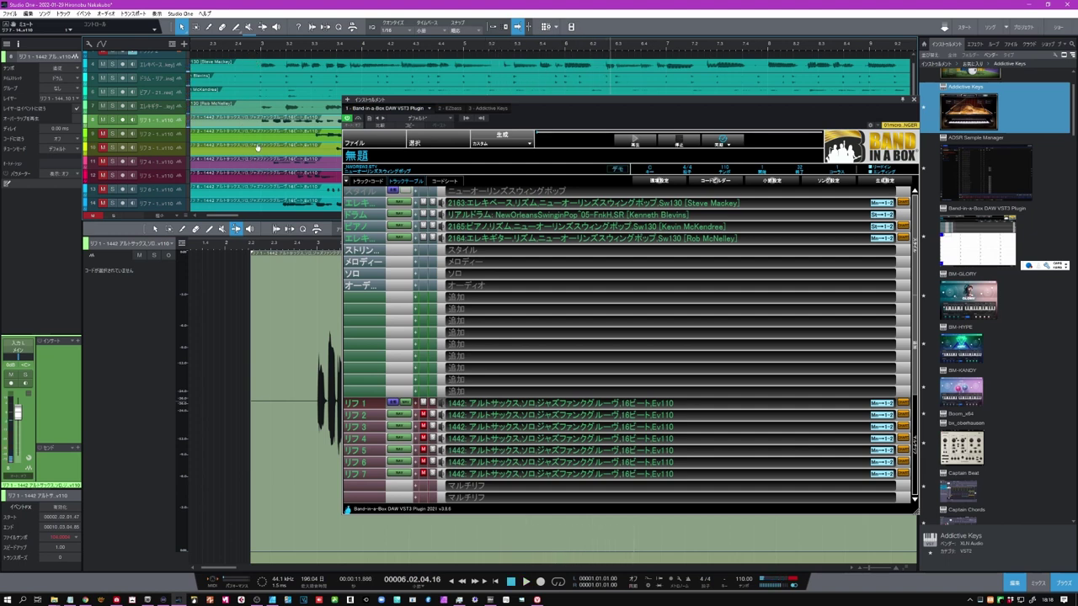
Mute riff 1 and audition riff 2 with the backing tracks from about bar 3.
{"action": "left_click", "coordinate": [102, 120]}
{"action": "left_click", "coordinate": [261, 48]}
{"action": "key", "text": "space"}
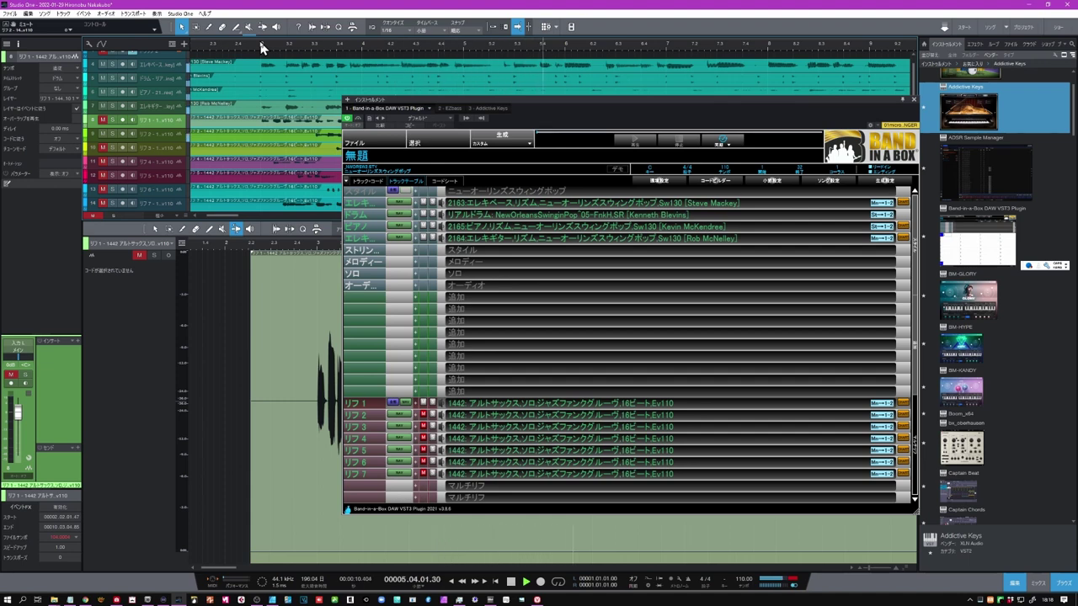
{"action": "key", "text": "space"}
{"action": "left_click", "coordinate": [103, 133]}
{"action": "left_click", "coordinate": [103, 134]}
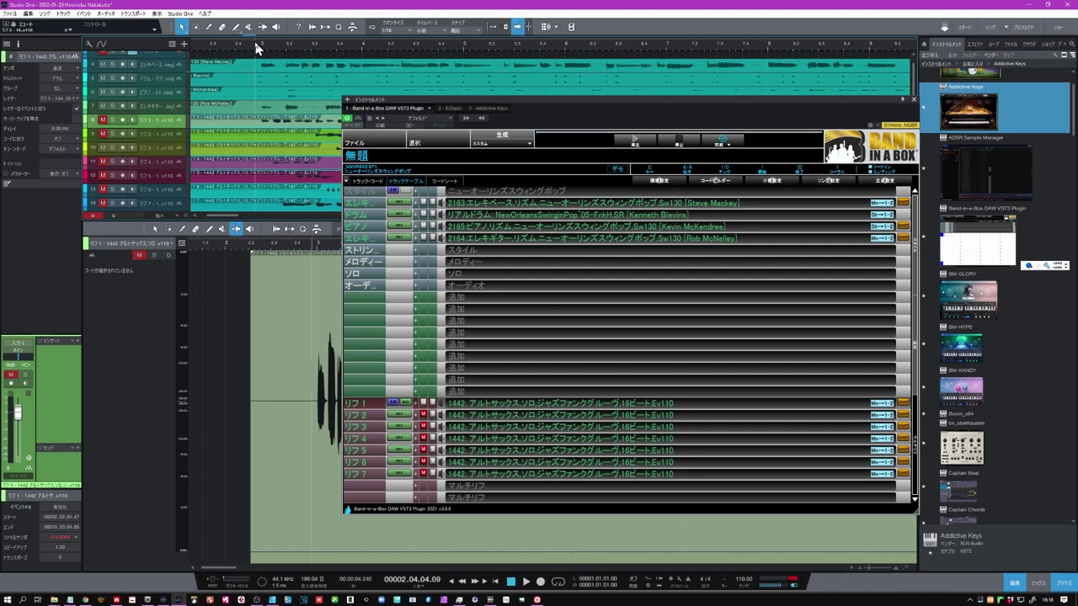
{"action": "key", "text": "space"}
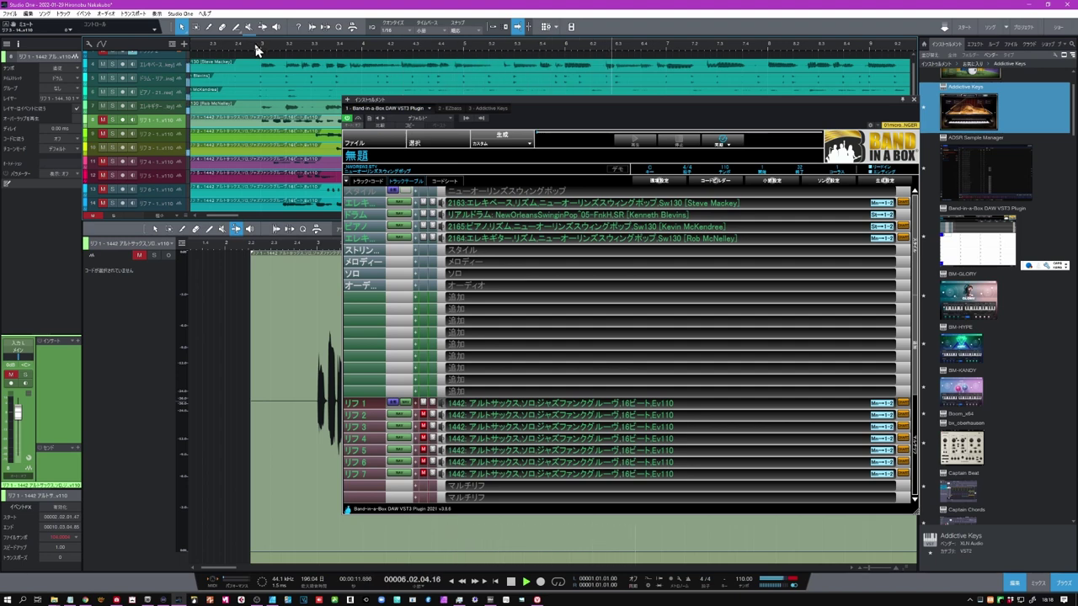
{"action": "key", "text": "space"}
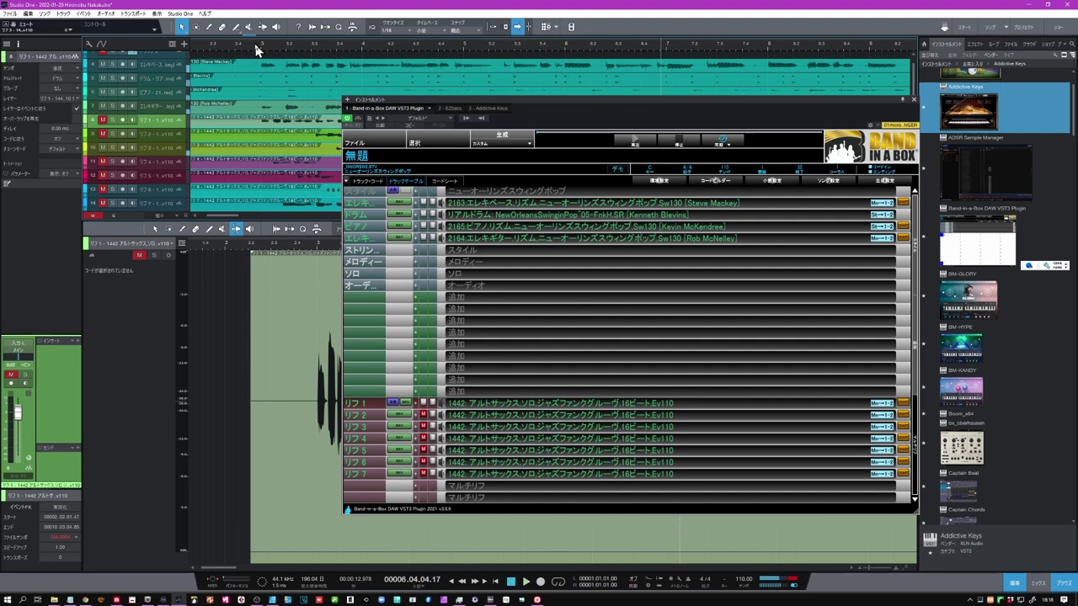
Unmute riff 3 and audition it with the backing tracks from about bar 3.
{"action": "left_click", "coordinate": [105, 152]}
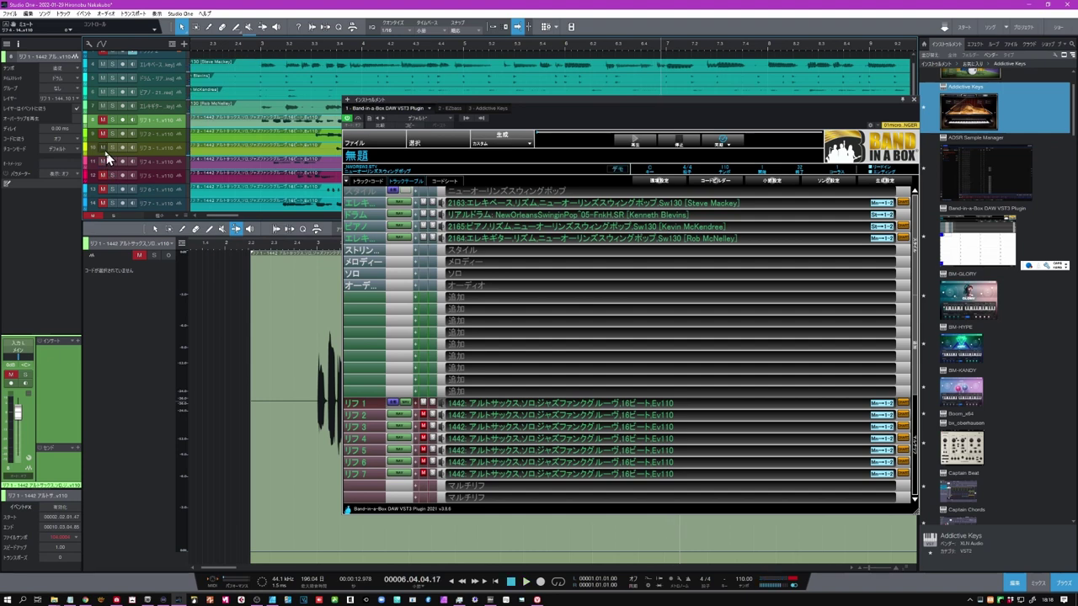
{"action": "left_click", "coordinate": [277, 48]}
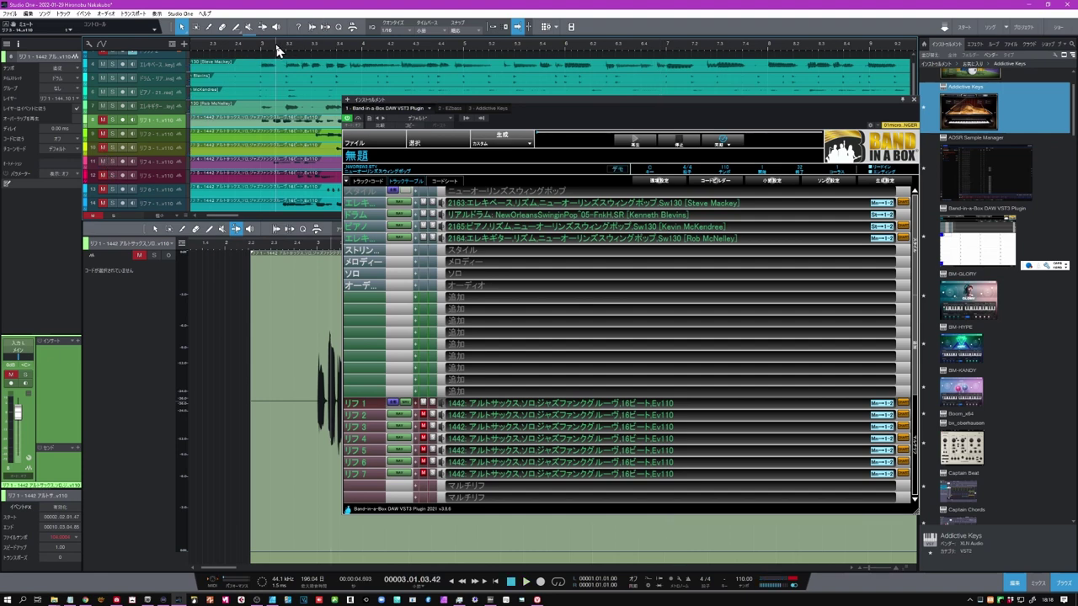
{"action": "key", "text": "space"}
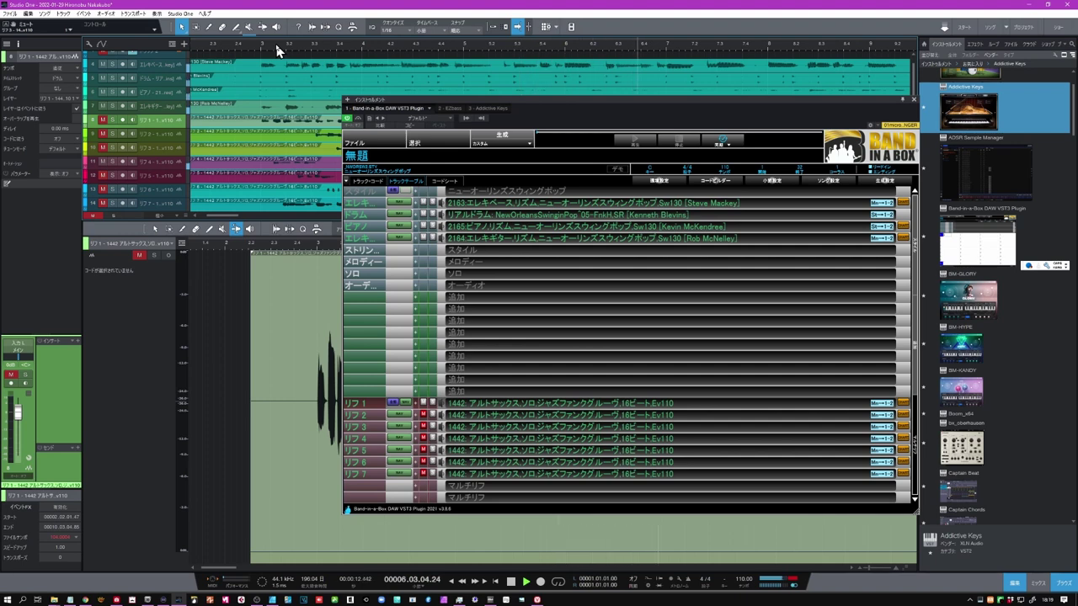
{"action": "key", "text": "space"}
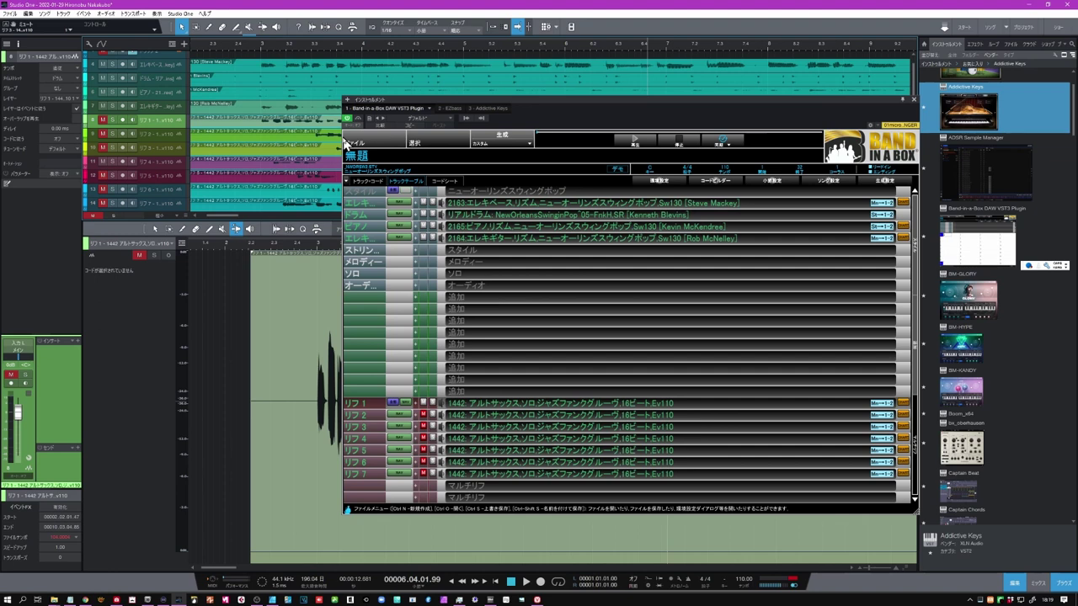
Bring riff 1 into the arrangement as a MIDI track below the audio riffs and assign EZkeys as its instrument.
{"action": "scroll", "coordinate": [168, 185], "scroll_direction": "down", "scroll_amount": 1}
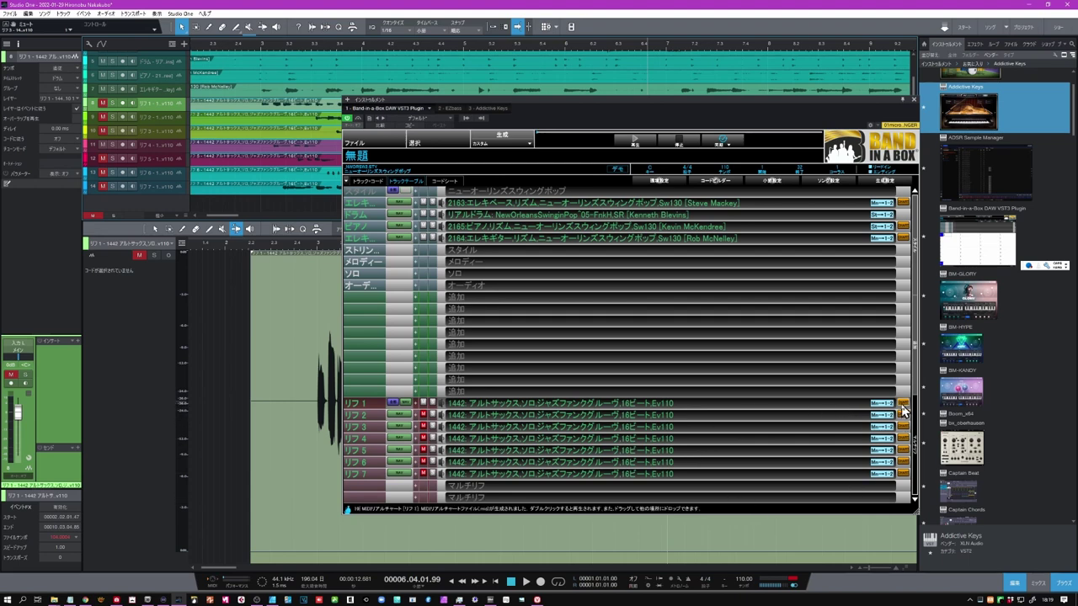
{"action": "left_click_drag", "start_coordinate": [902, 406], "coordinate": [193, 208]}
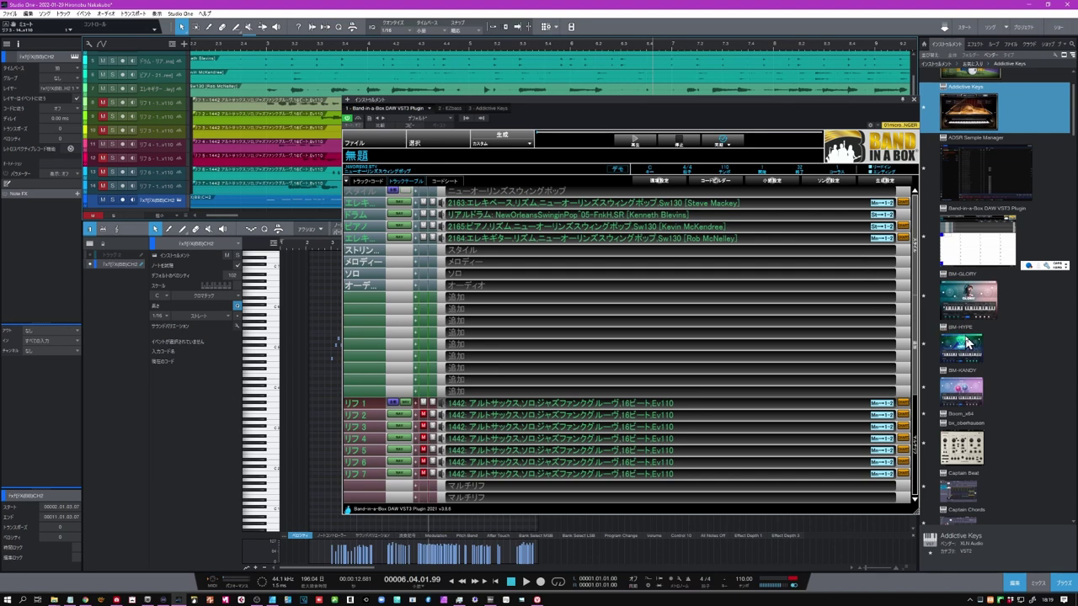
{"action": "scroll", "coordinate": [940, 330], "scroll_direction": "down", "scroll_amount": 10}
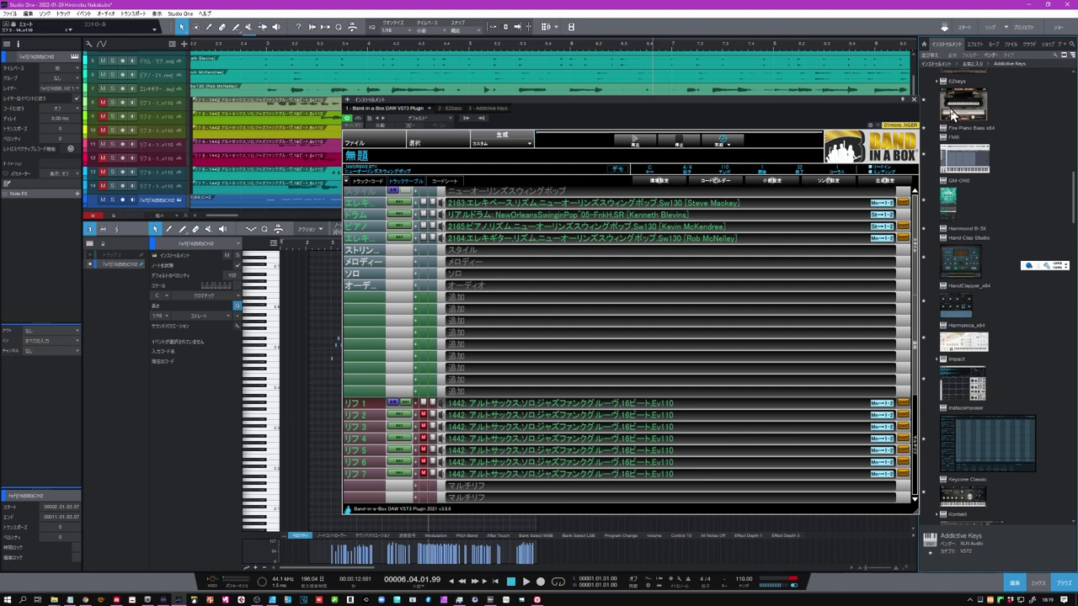
{"action": "left_click_drag", "start_coordinate": [956, 107], "coordinate": [176, 193]}
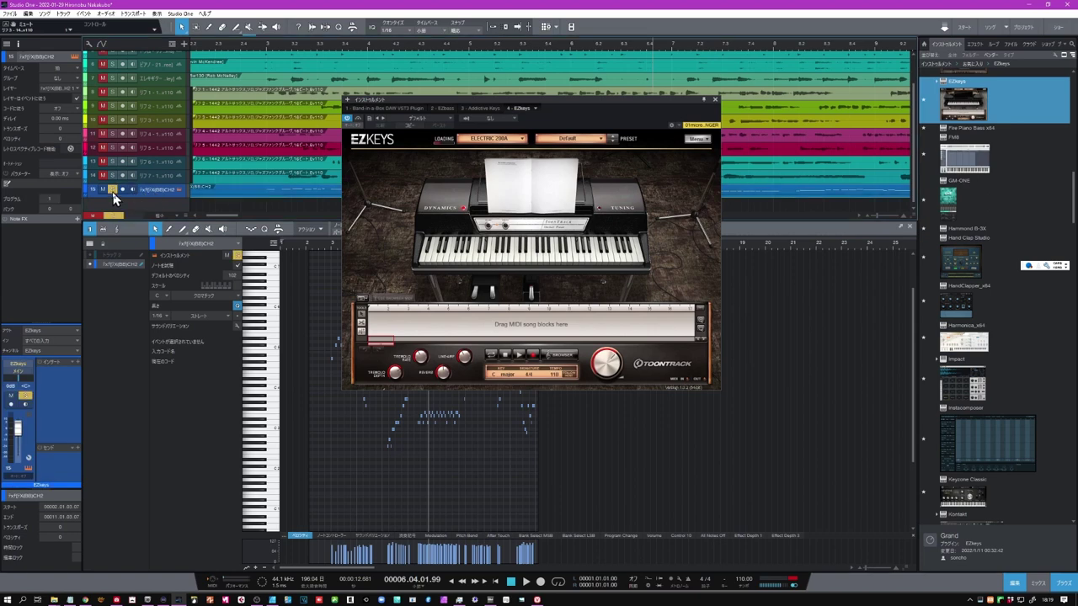
Audition the EZkeys riff part from about bar 3, first soloed and once more with its solo turned off.
{"action": "left_click", "coordinate": [261, 49]}
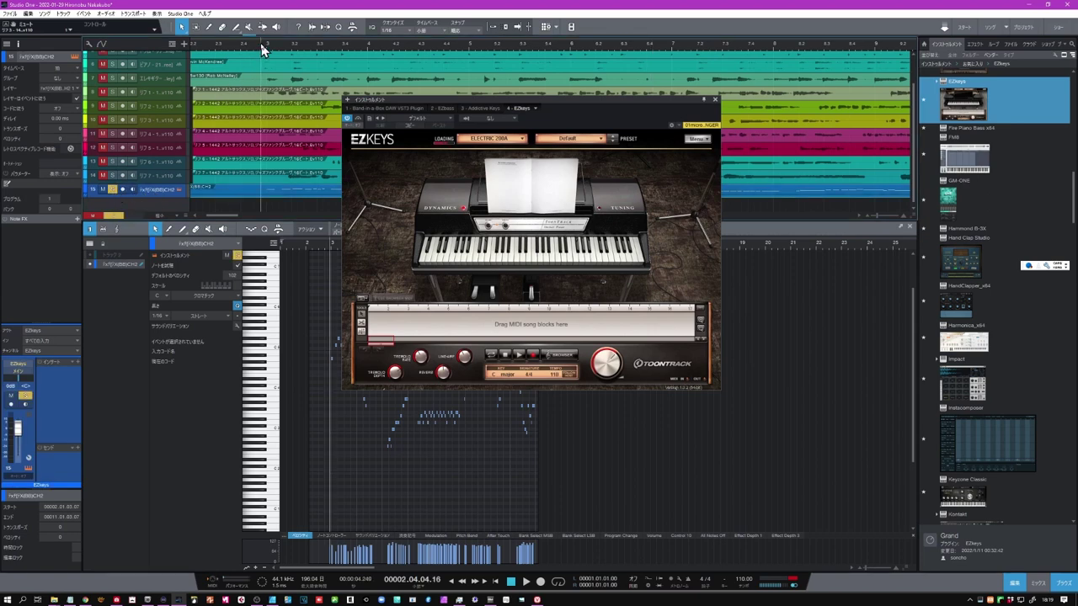
{"action": "key", "text": "space"}
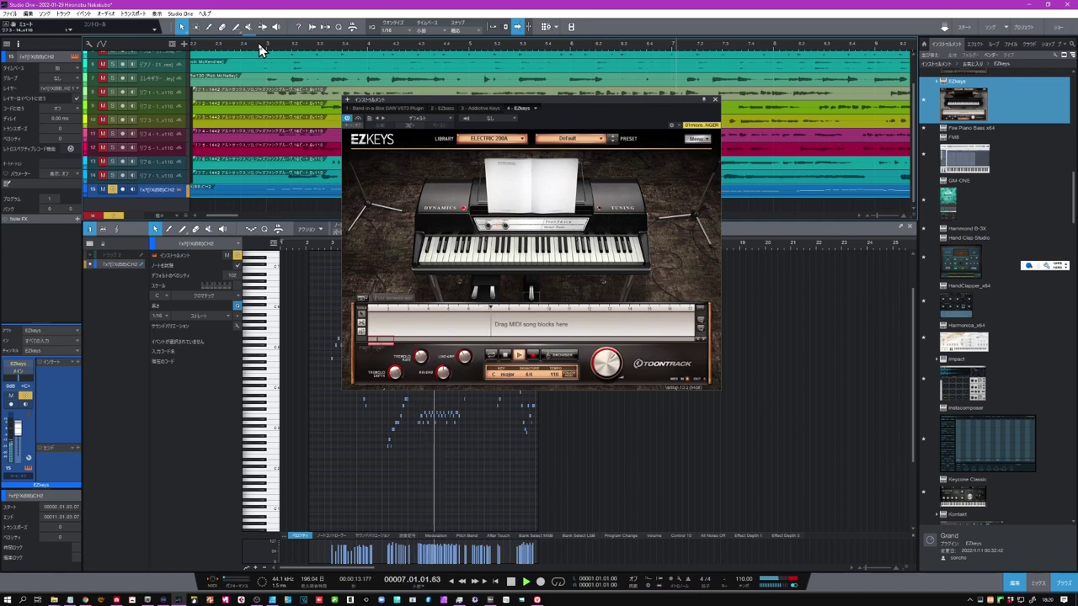
{"action": "key", "text": "space"}
{"action": "left_click", "coordinate": [259, 46]}
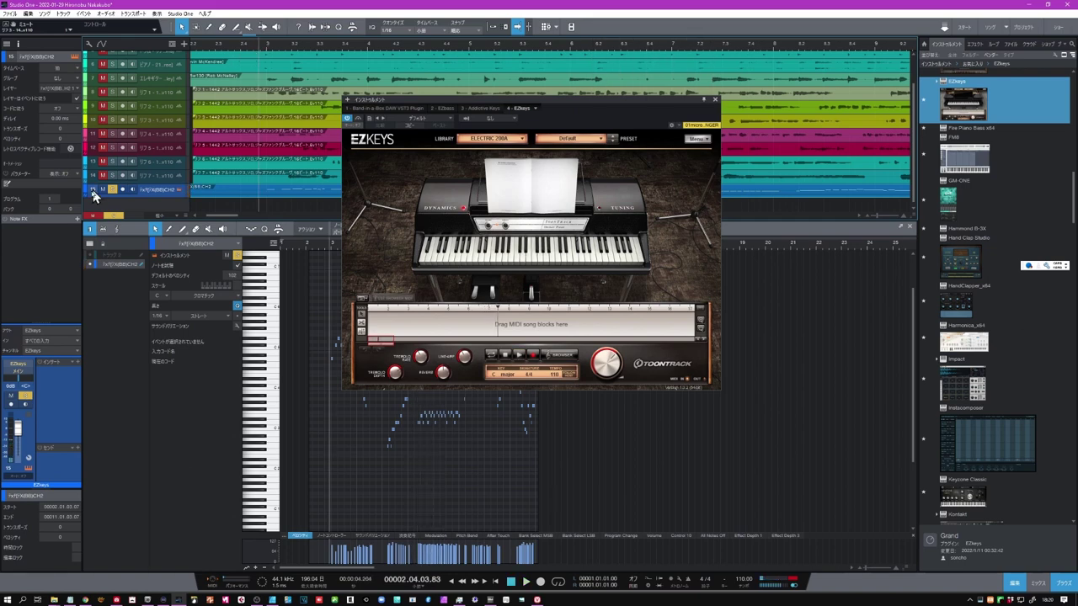
{"action": "left_click", "coordinate": [113, 190]}
{"action": "key", "text": "space"}
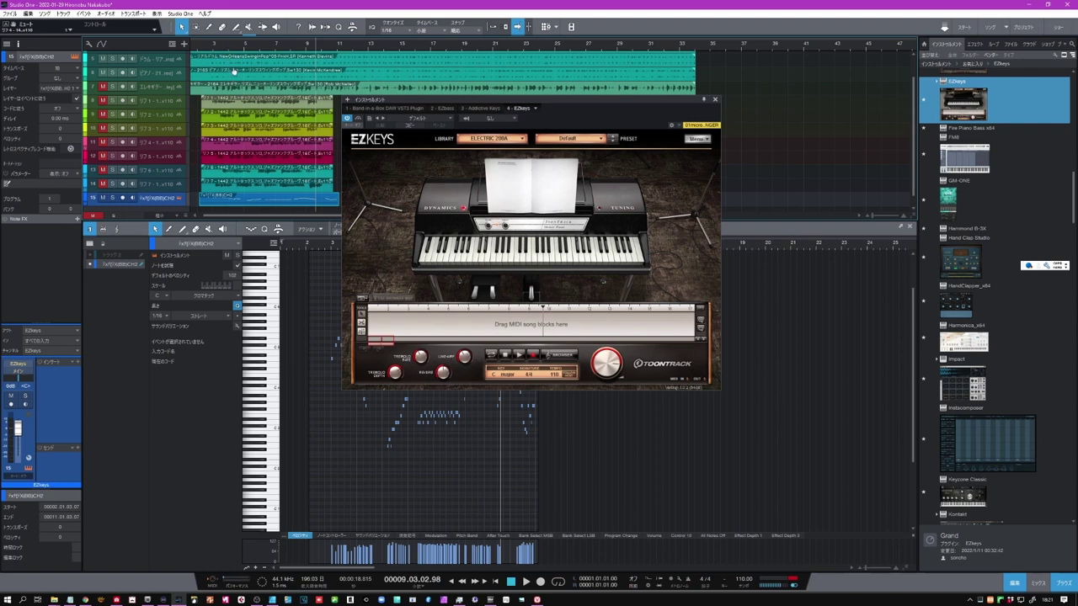
Reopen Band-in-a-Box in its track and chord view (トラック+コード) and bring the song's chords into the arrangement as a new MIDI track.
{"action": "scroll", "coordinate": [168, 84], "scroll_direction": "up", "scroll_amount": 2}
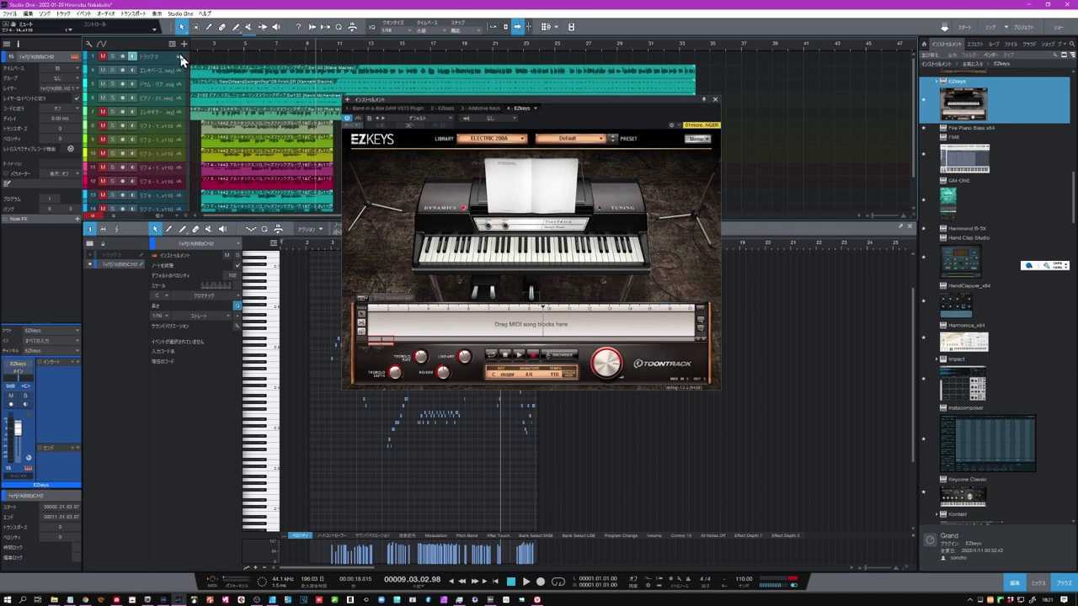
{"action": "left_click", "coordinate": [181, 59]}
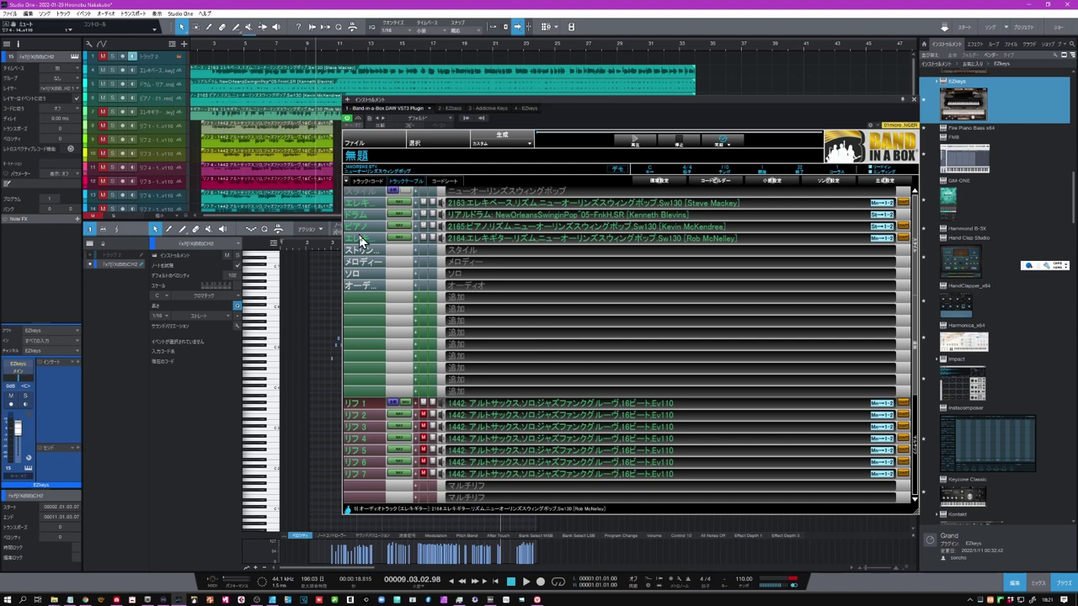
{"action": "scroll", "coordinate": [257, 191], "scroll_direction": "down", "scroll_amount": 3}
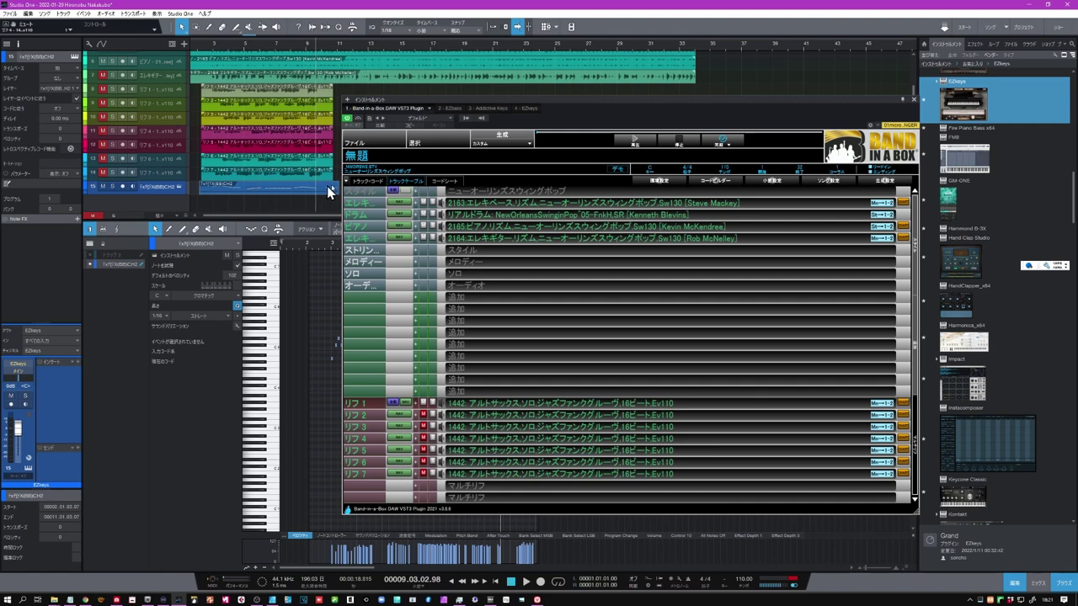
{"action": "left_click", "coordinate": [368, 181]}
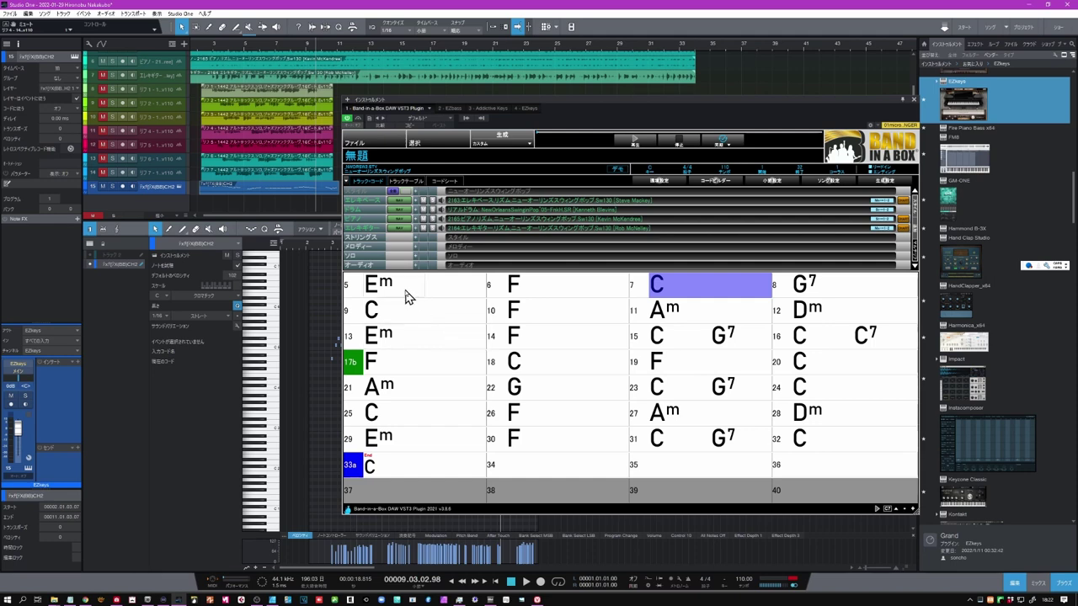
{"action": "left_click", "coordinate": [365, 284]}
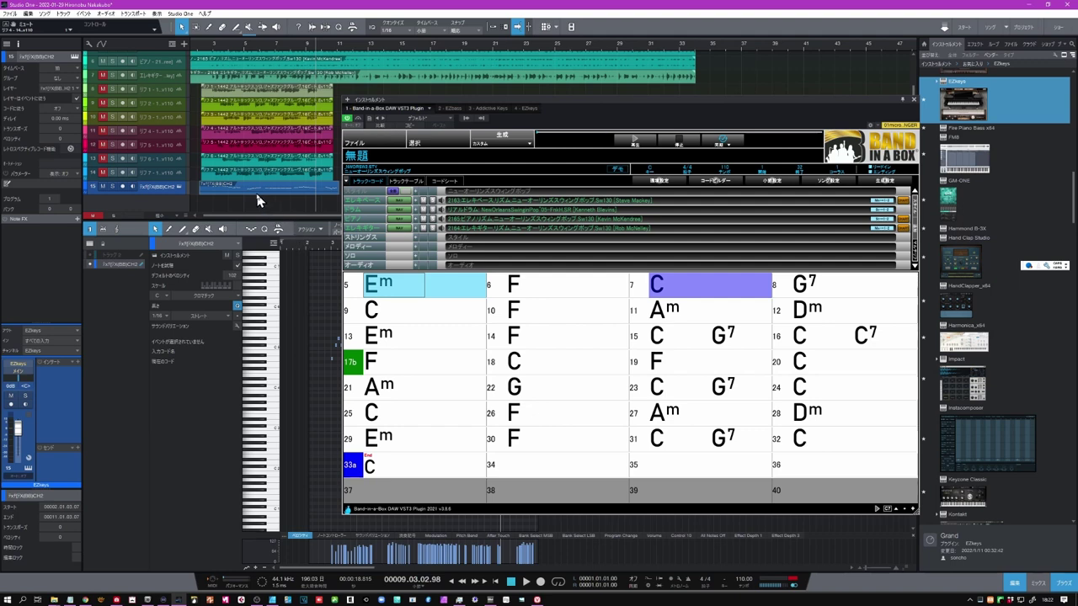
{"action": "mouse_move", "coordinate": [400, 290]}
{"action": "left_mouse_down"}
{"action": "mouse_move", "coordinate": [245, 206]}
{"action": "mouse_move", "coordinate": [199, 202]}
{"action": "mouse_move", "coordinate": [217, 210]}
{"action": "left_mouse_up"}
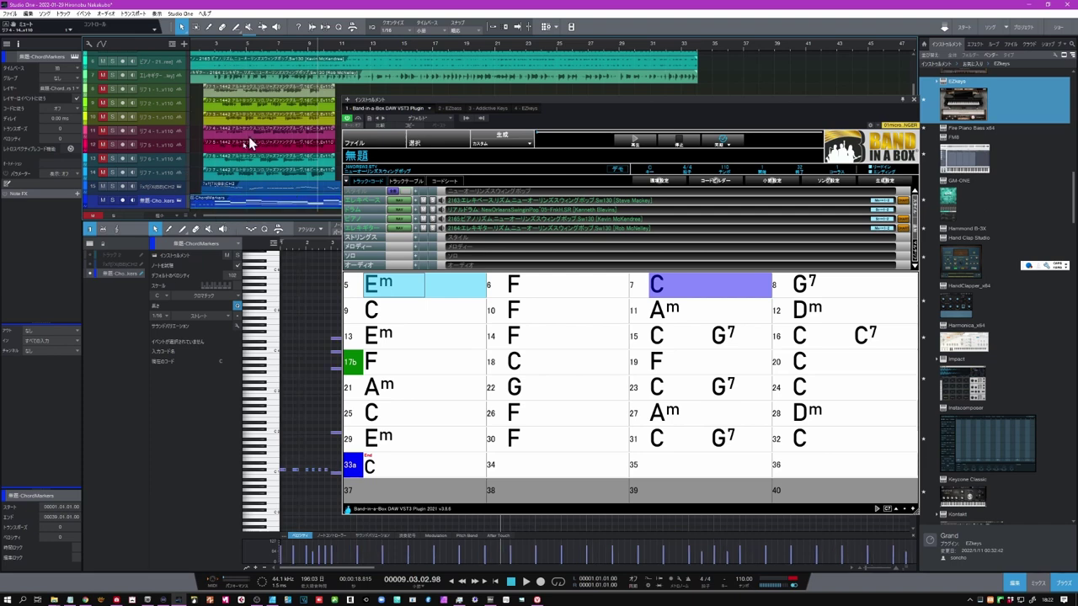
Close the plugin window and delete the repeated low notes in bars 1 and 2 of the ChordMarkers MIDI part.
{"action": "left_click", "coordinate": [913, 99]}
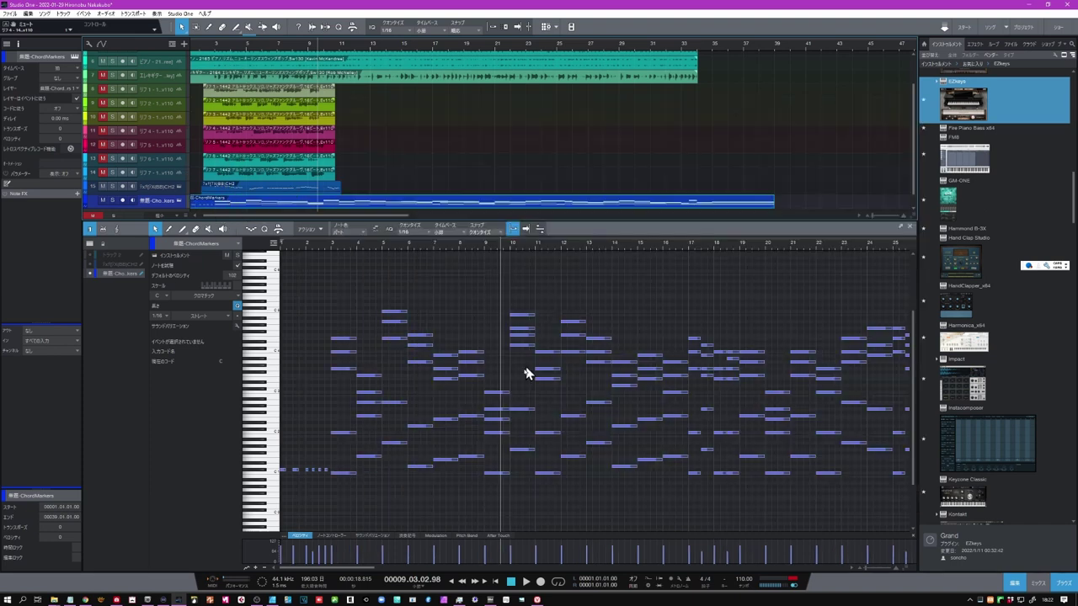
{"action": "left_click_drag", "start_coordinate": [328, 446], "coordinate": [240, 482]}
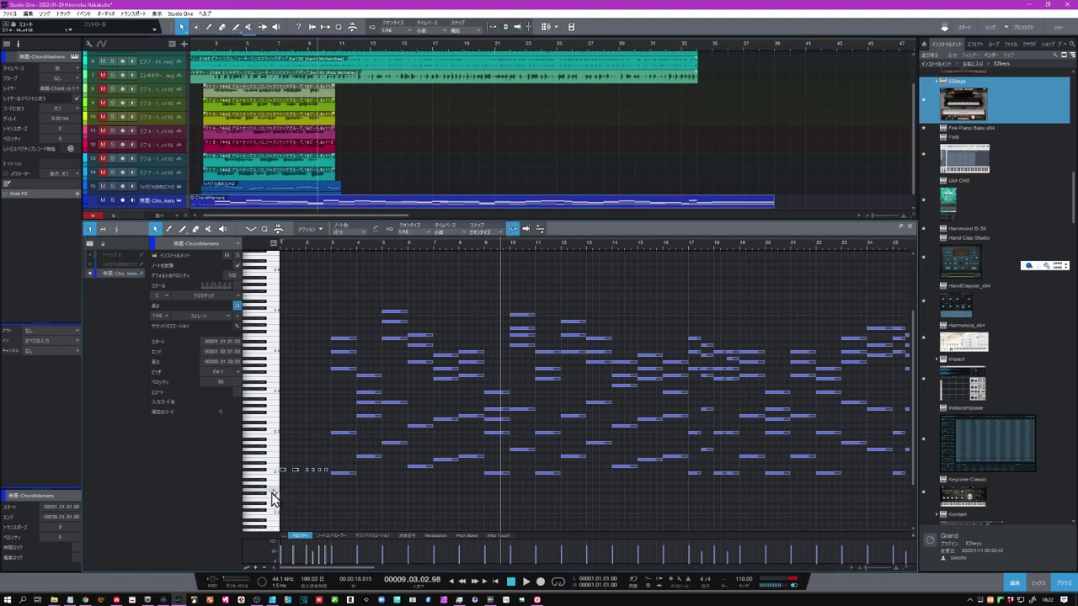
{"action": "key", "text": "Delete"}
Show the chord track (コード) in the arrangement and fill it with the chords of the ChordMarkers MIDI part.
{"action": "left_click", "coordinate": [173, 44]}
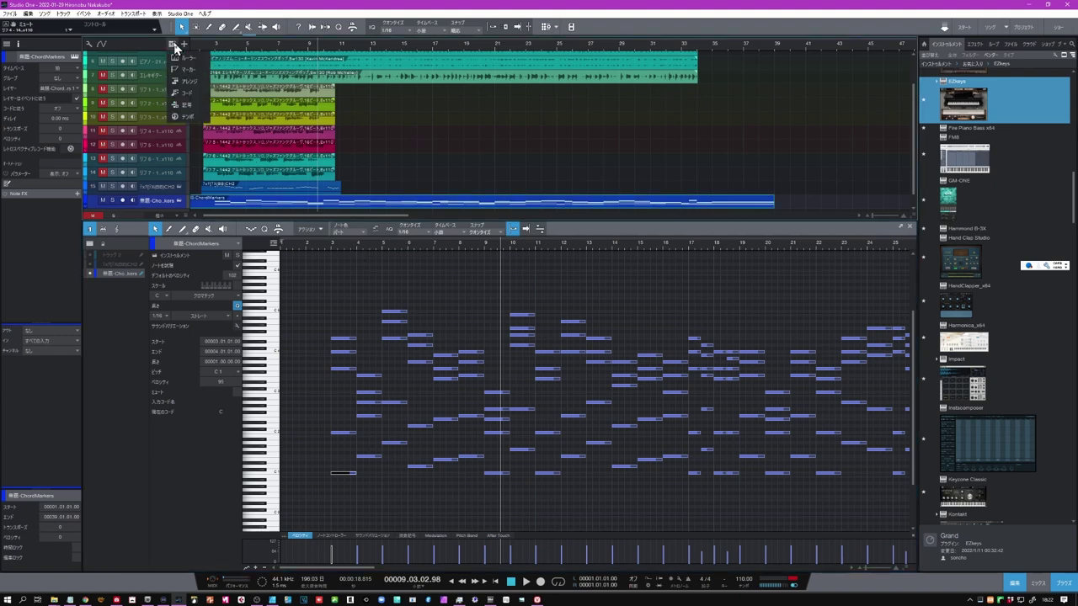
{"action": "left_click", "coordinate": [189, 93]}
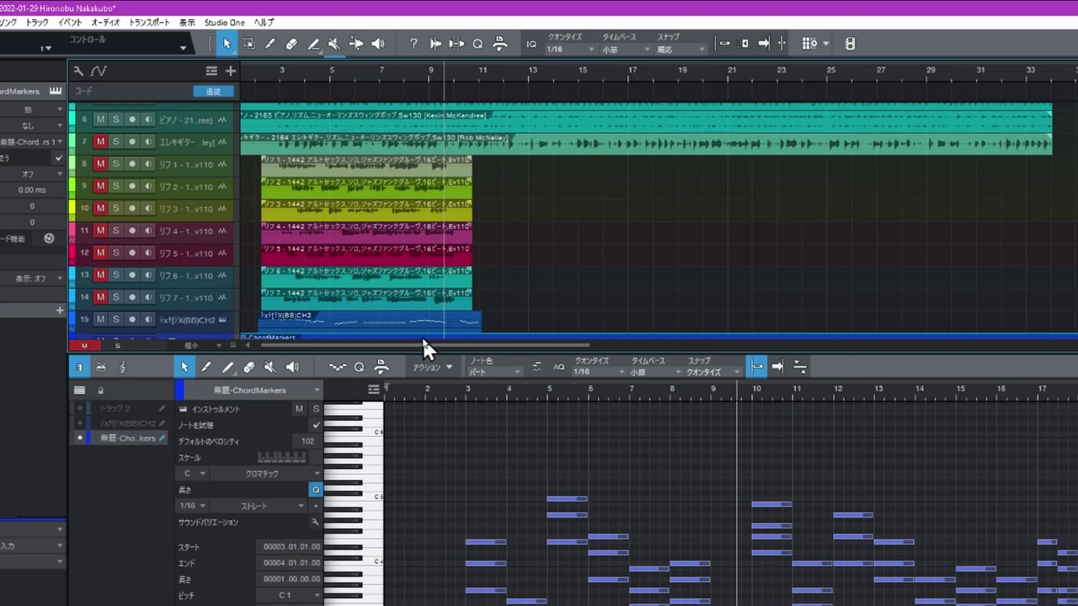
{"action": "scroll", "coordinate": [505, 250], "scroll_direction": "down", "scroll_amount": 2}
{"action": "scroll", "coordinate": [505, 251], "scroll_direction": "up", "scroll_amount": 2}
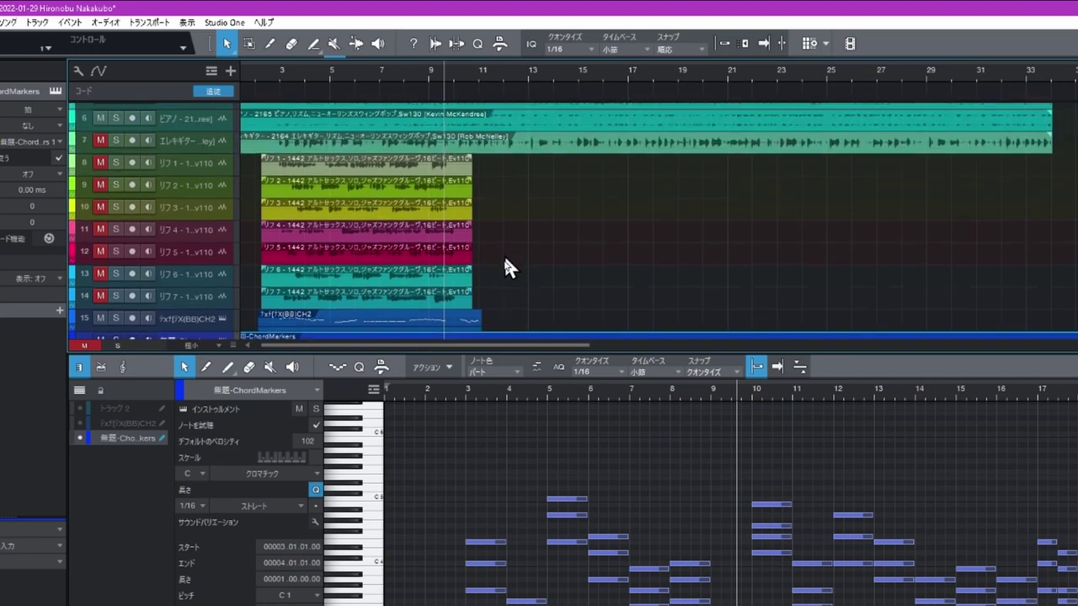
{"action": "scroll", "coordinate": [503, 253], "scroll_direction": "down", "scroll_amount": 2}
{"action": "left_click_drag", "start_coordinate": [498, 301], "coordinate": [482, 94]}
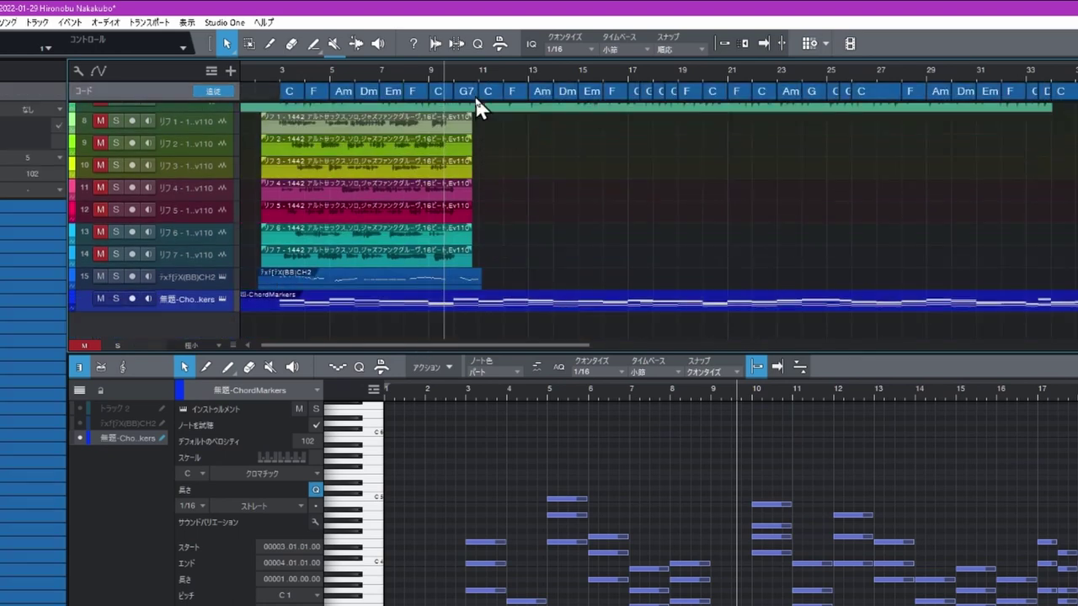
{"action": "left_click_drag", "start_coordinate": [269, 73], "coordinate": [274, 91]}
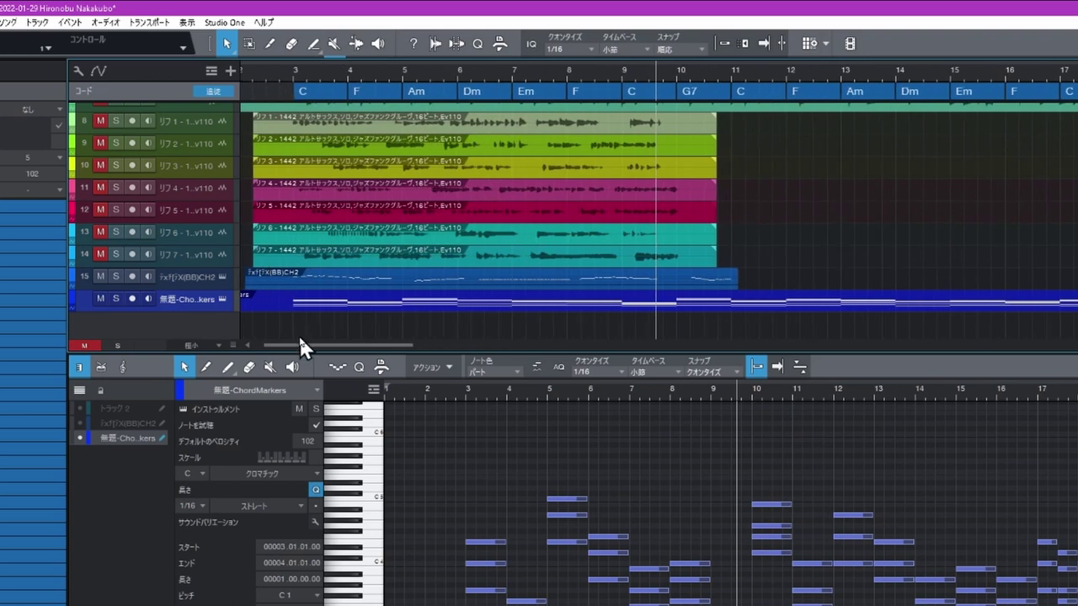
{"action": "scroll", "coordinate": [178, 168], "scroll_direction": "up", "scroll_amount": 4}
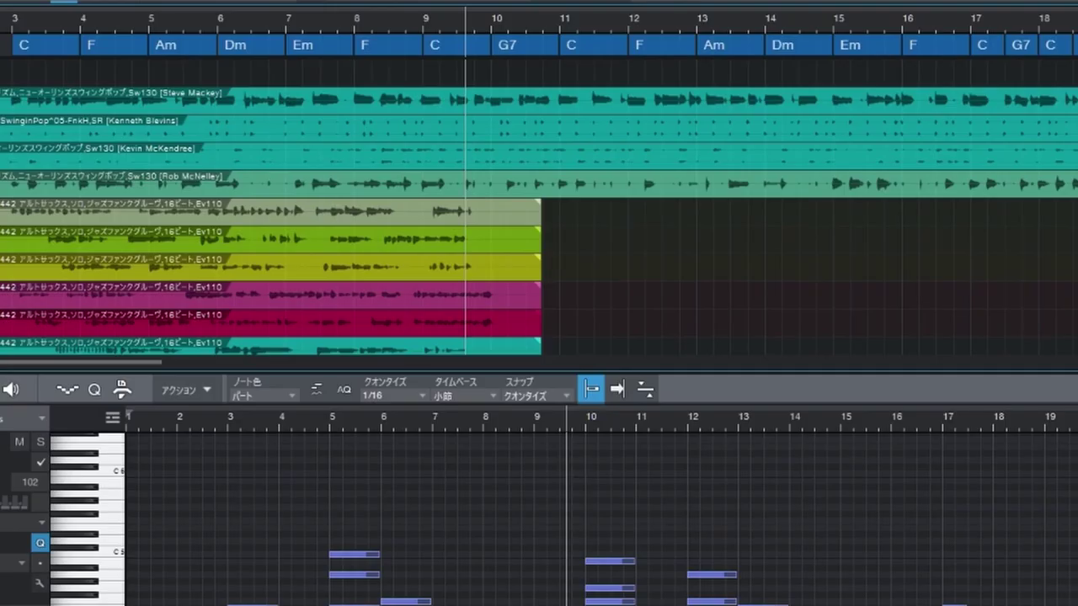
Close the Band-in-a-Box window and delete the ChordMarkers MIDI part from its track.
{"action": "left_click", "coordinate": [221, 112]}
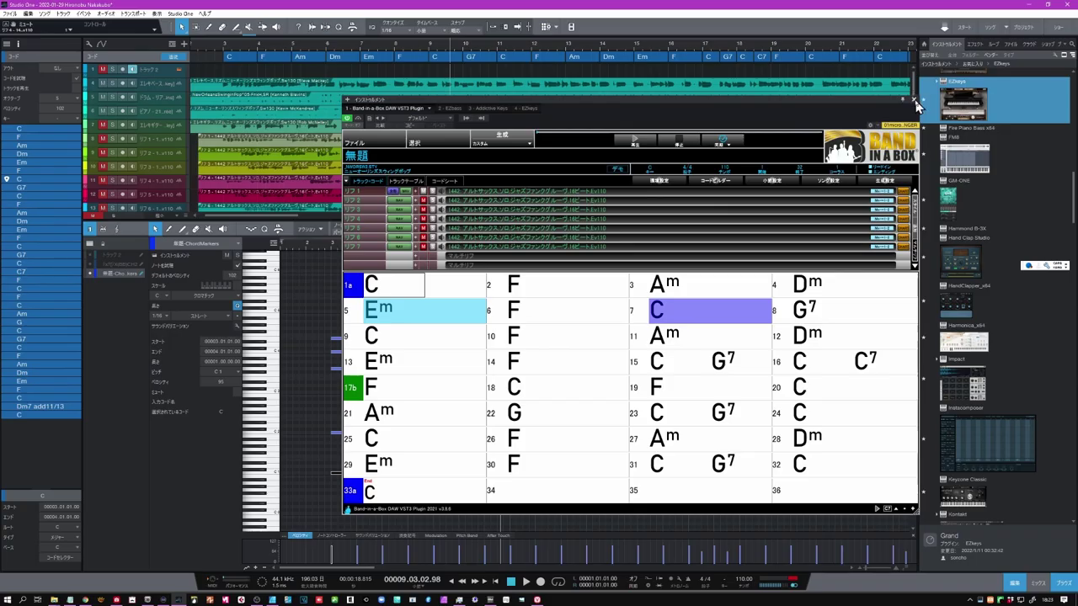
{"action": "left_click", "coordinate": [911, 107]}
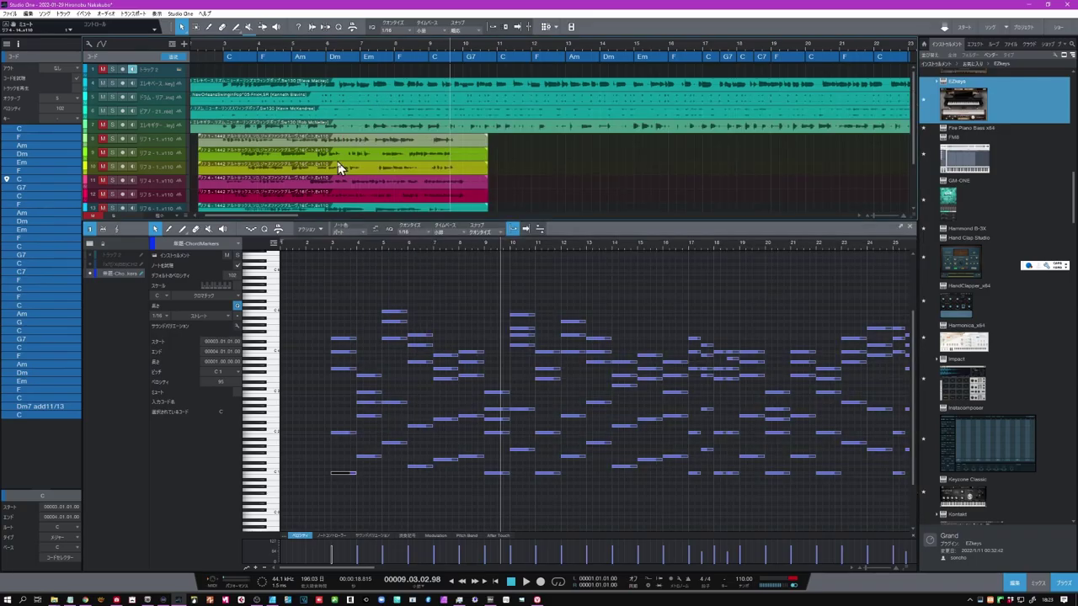
{"action": "scroll", "coordinate": [339, 168], "scroll_direction": "down", "scroll_amount": 3}
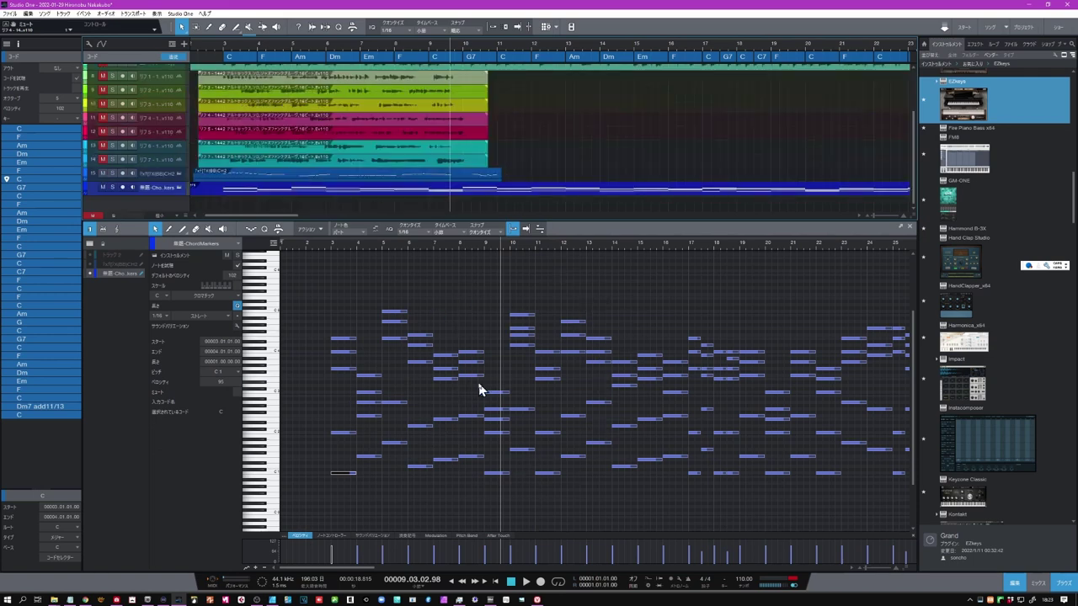
{"action": "left_click", "coordinate": [346, 196]}
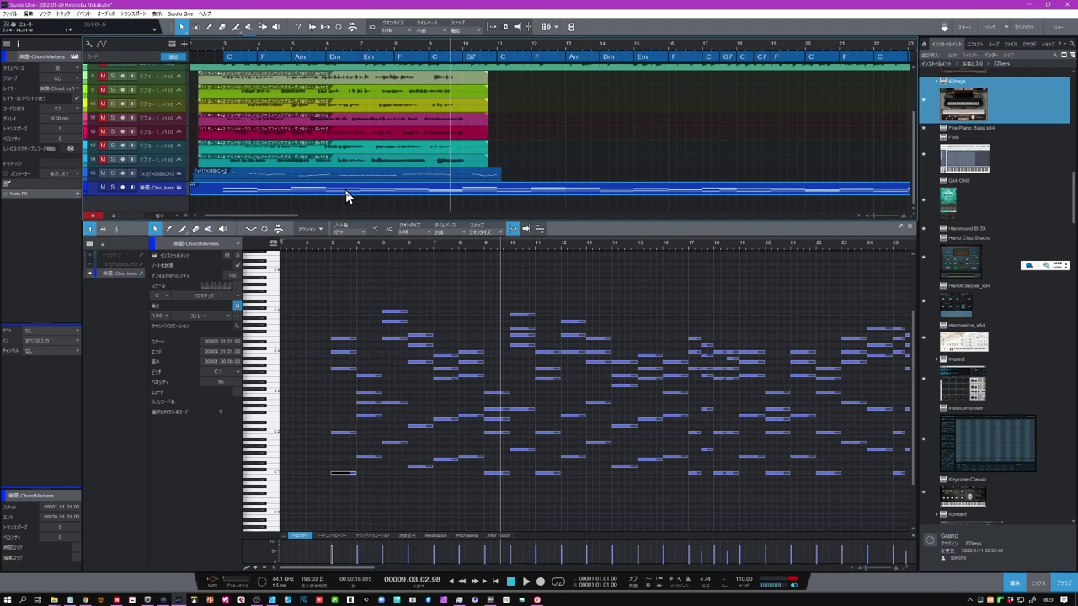
{"action": "key", "text": "Delete"}
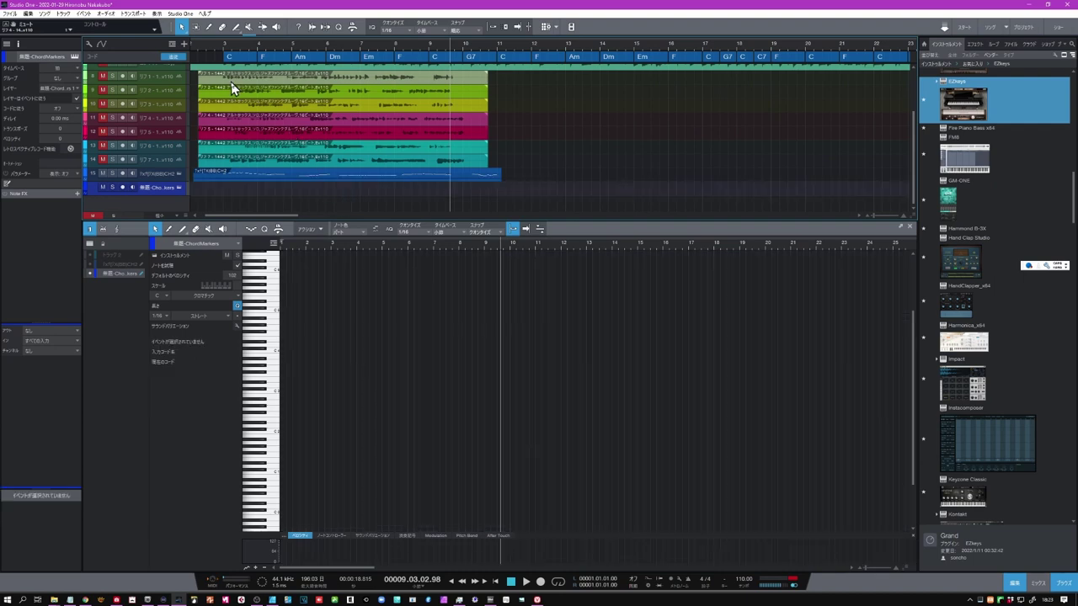
Place the chord track's chords on the emptied ChordMarkers track as MIDI parts and merge them into one part.
{"action": "left_click_drag", "start_coordinate": [216, 48], "coordinate": [214, 35]}
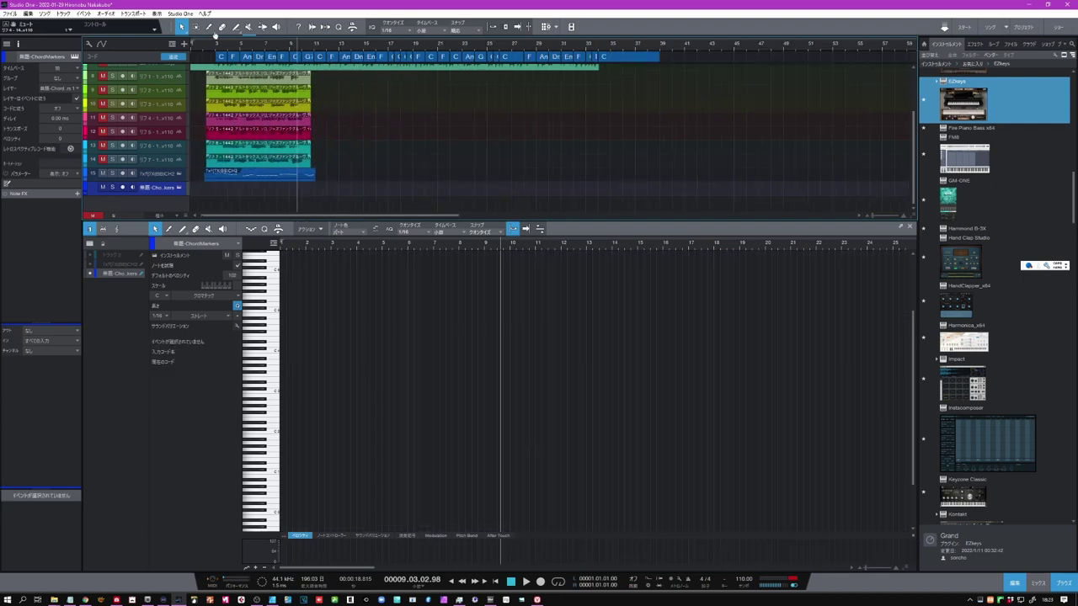
{"action": "left_click_drag", "start_coordinate": [682, 61], "coordinate": [221, 194]}
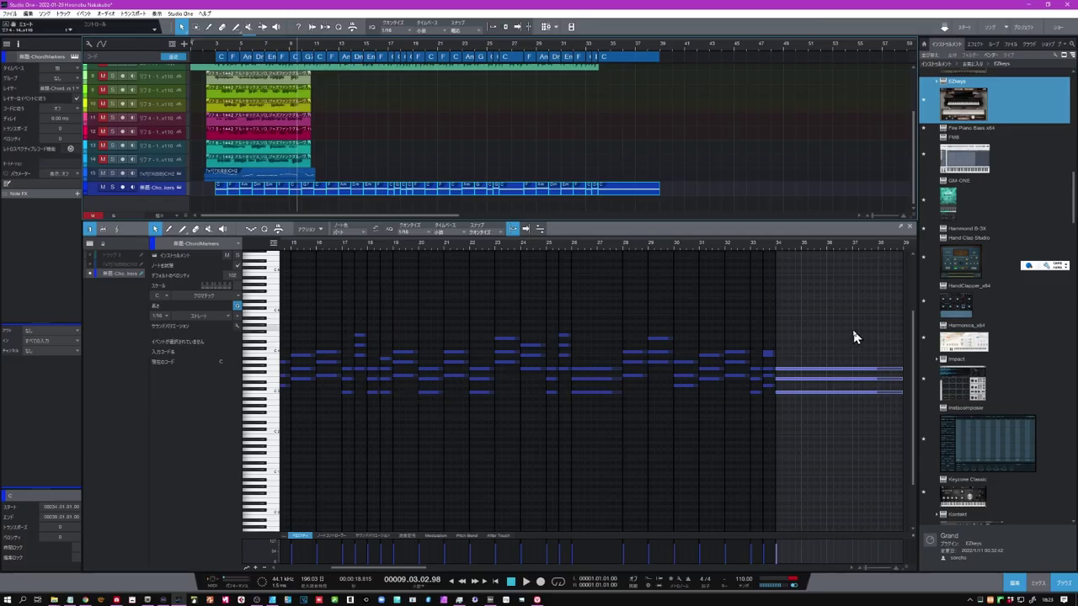
{"action": "left_click_drag", "start_coordinate": [687, 183], "coordinate": [214, 206]}
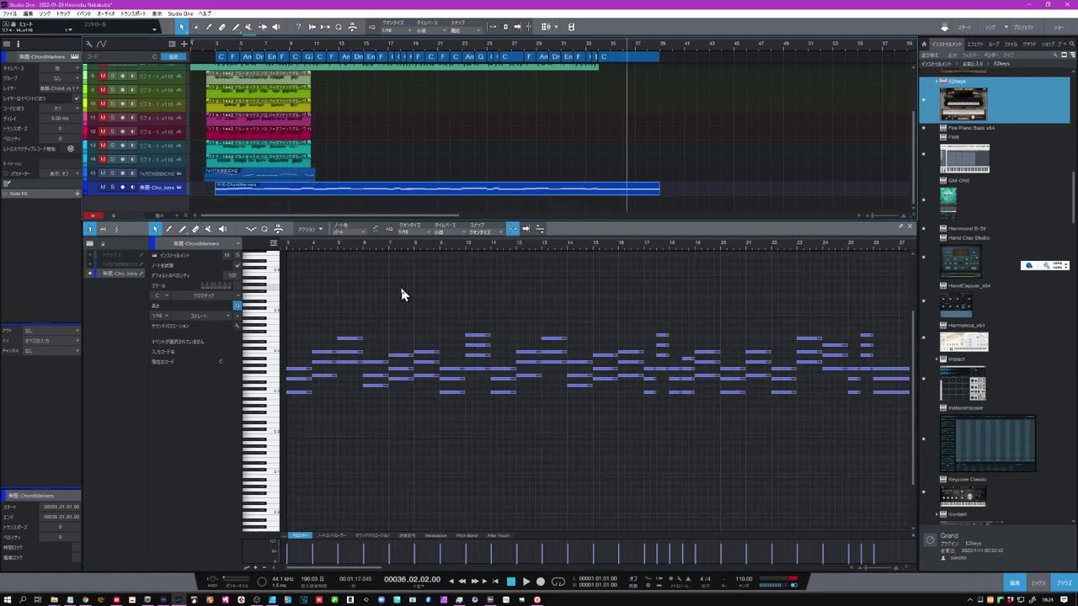
Transpose all notes of the merged ChordMarkers part up one octave.
{"action": "left_click", "coordinate": [401, 295]}
{"action": "key", "text": "ctrl+a"}
{"action": "key", "text": "shift+Up"}
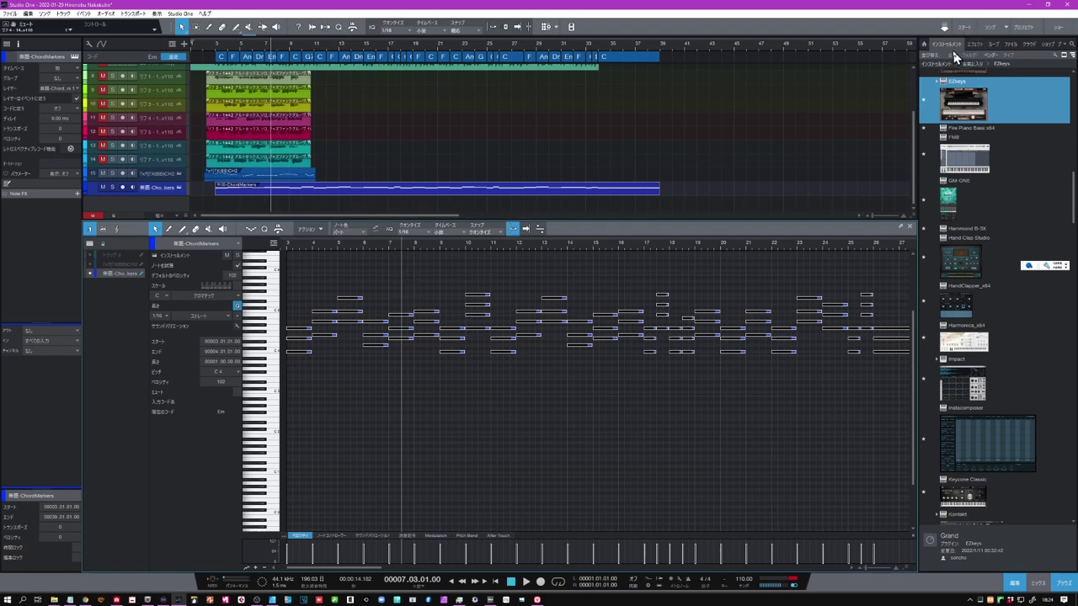
Load the VG-SILK guitar on the ChordMarkers track and audition it soloed from about bar 3, ending with solo off.
{"action": "left_click_drag", "start_coordinate": [1074, 184], "coordinate": [1073, 393]}
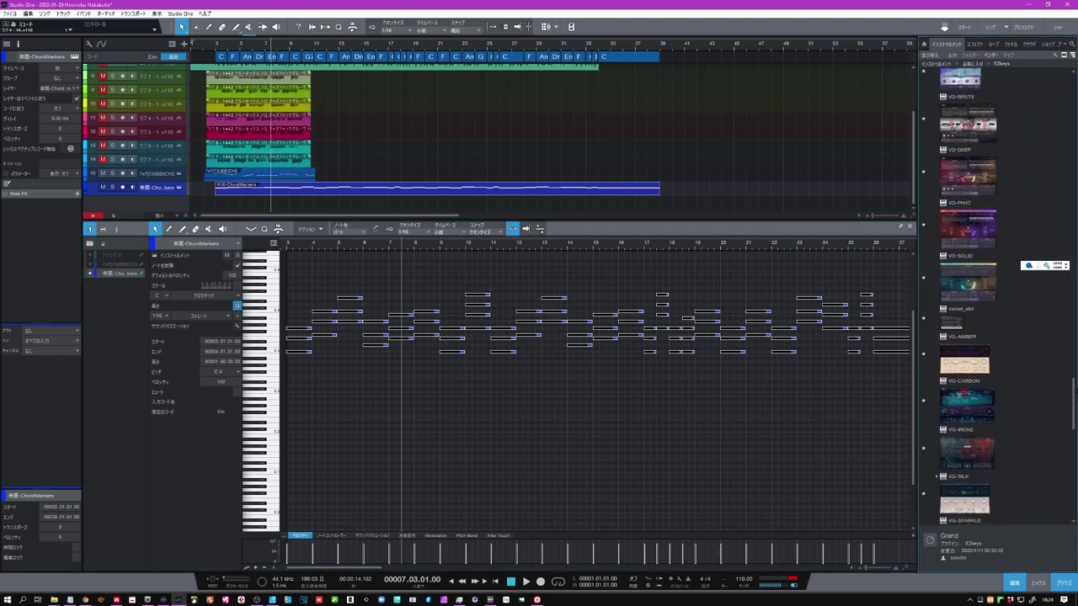
{"action": "left_click_drag", "start_coordinate": [968, 502], "coordinate": [175, 196]}
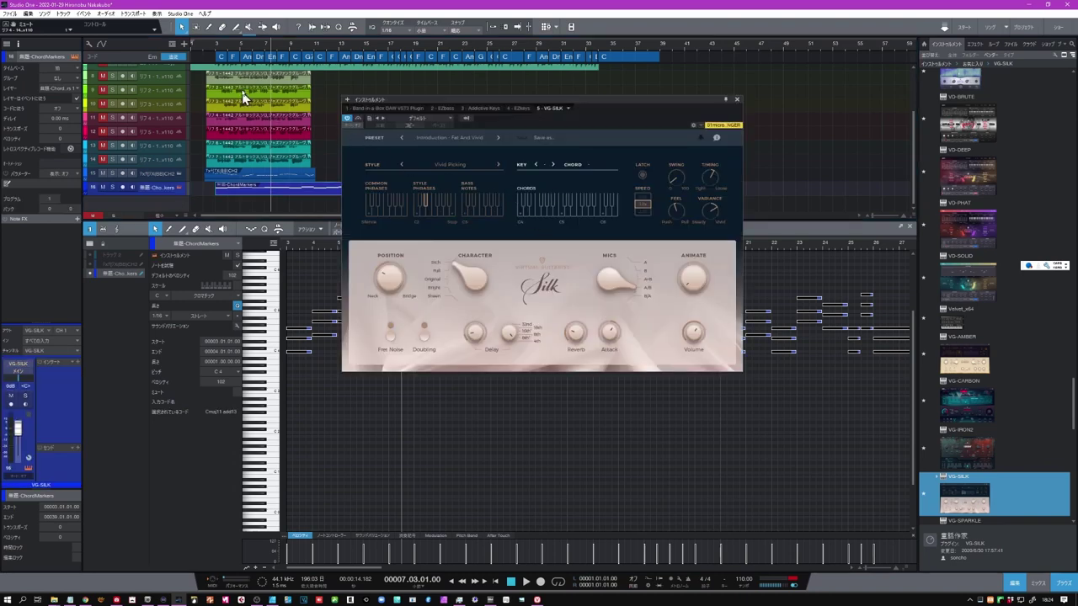
{"action": "left_click", "coordinate": [210, 49]}
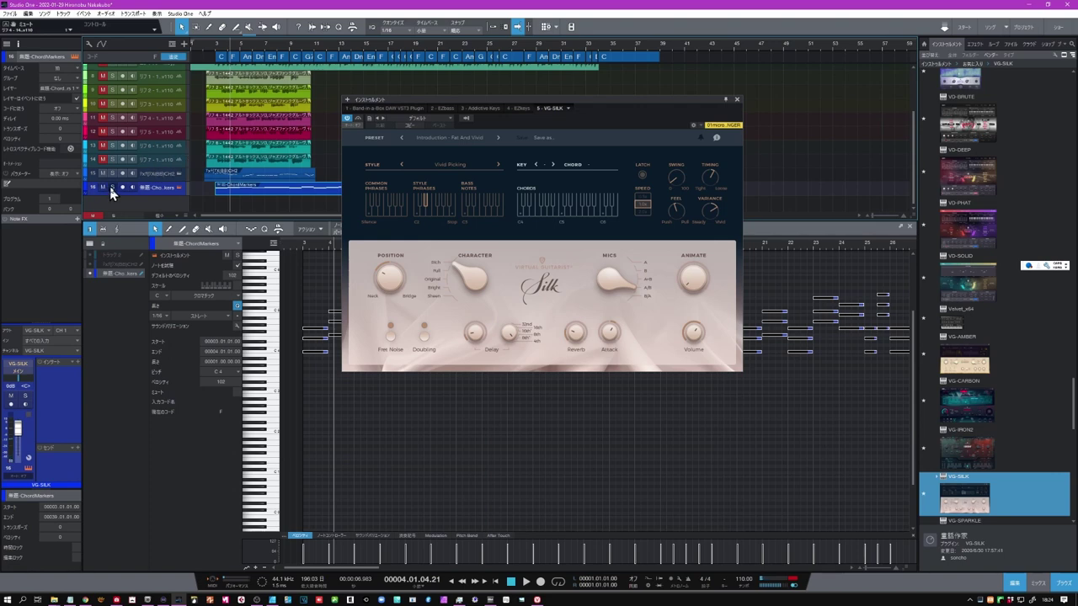
{"action": "left_click", "coordinate": [112, 187]}
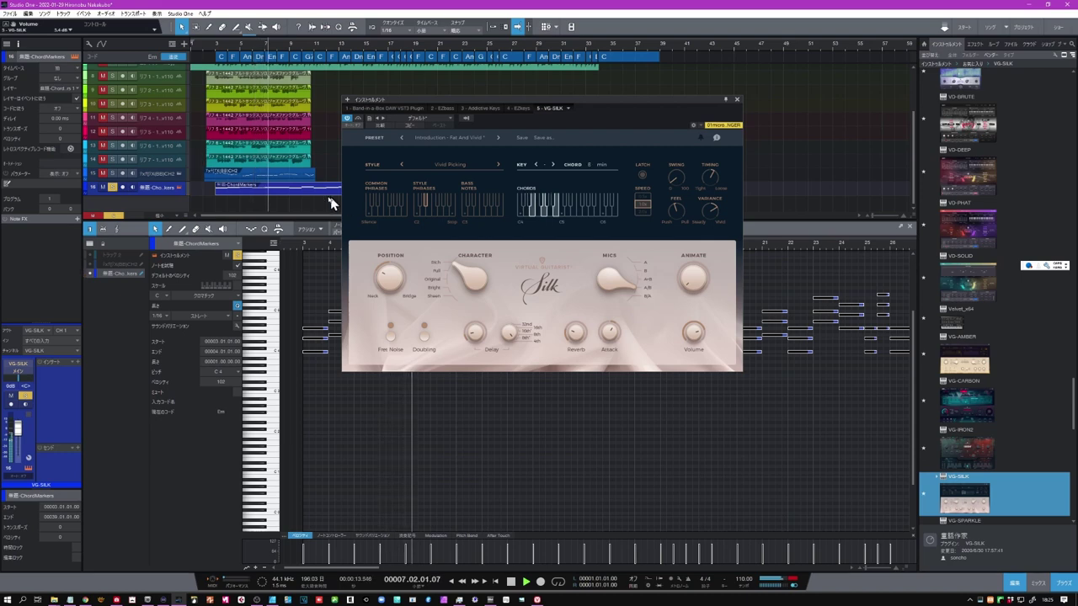
{"action": "left_click", "coordinate": [113, 190]}
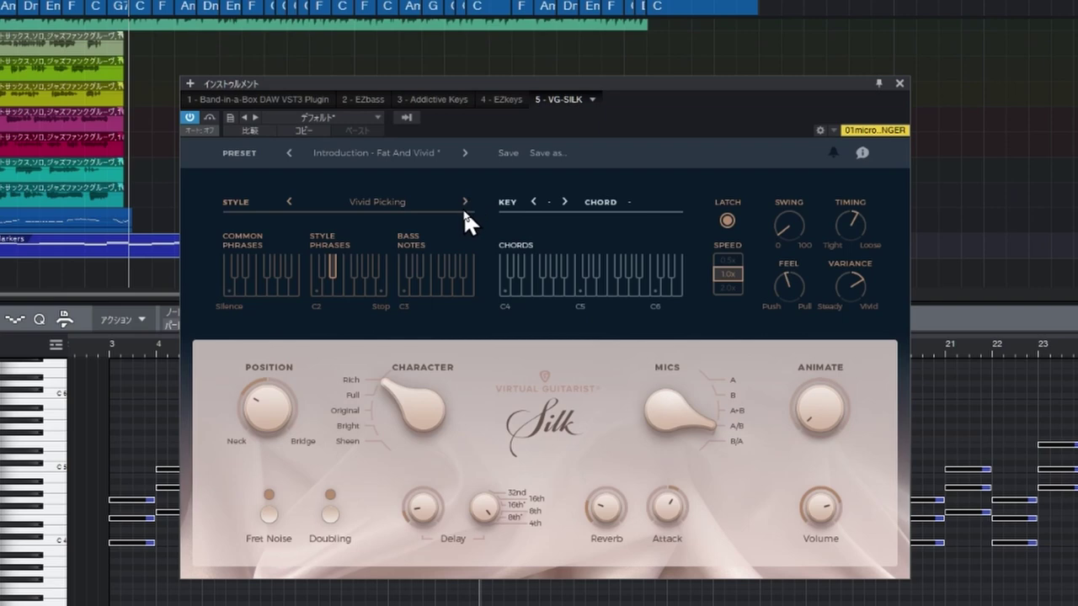
Try the VG-SILK styles from 3/4 Picking 1 to 3/4 Triplets Low with an A major chord.
{"action": "left_click", "coordinate": [554, 283]}
{"action": "left_click", "coordinate": [465, 202]}
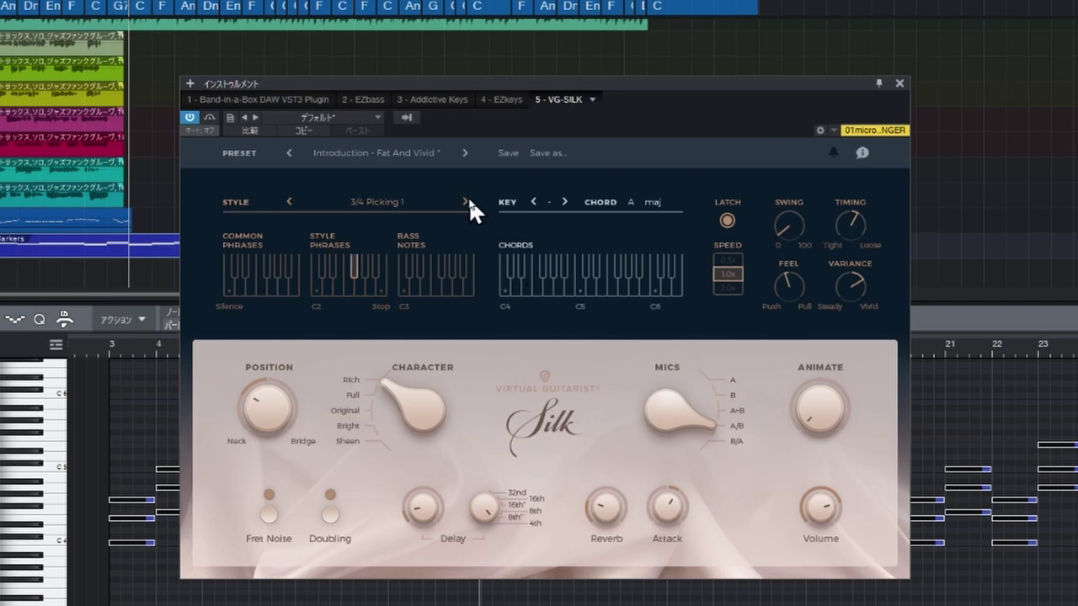
{"action": "left_click", "coordinate": [466, 202]}
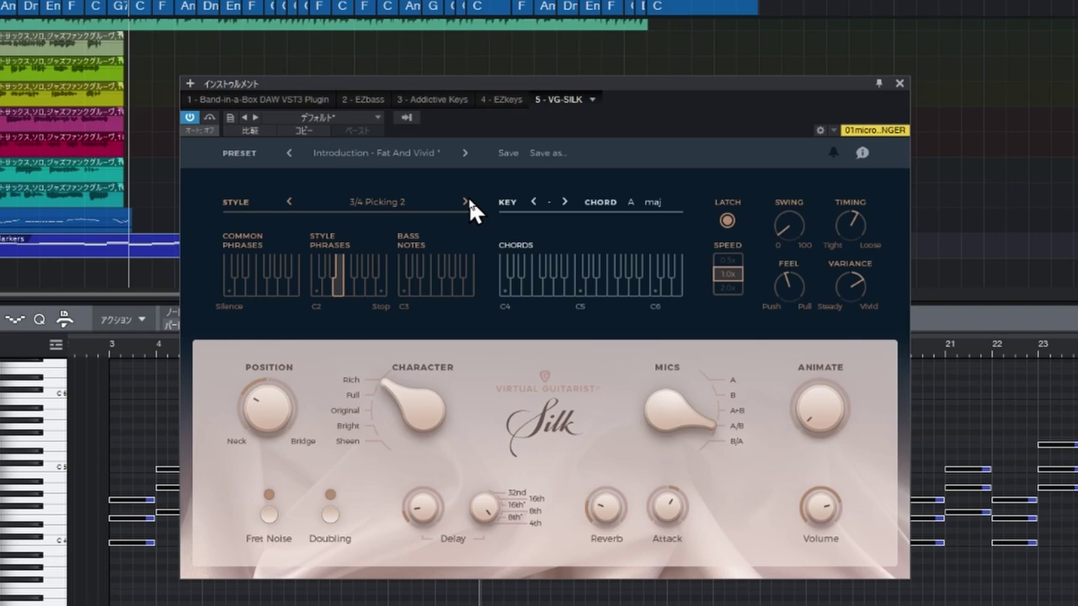
{"action": "left_click", "coordinate": [467, 201]}
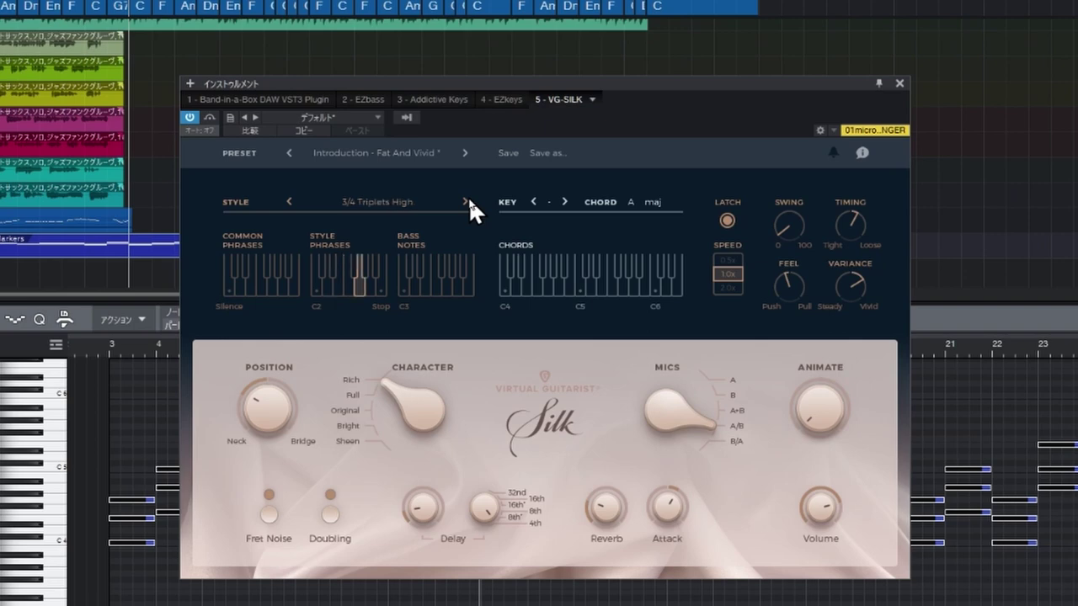
{"action": "left_click", "coordinate": [466, 202]}
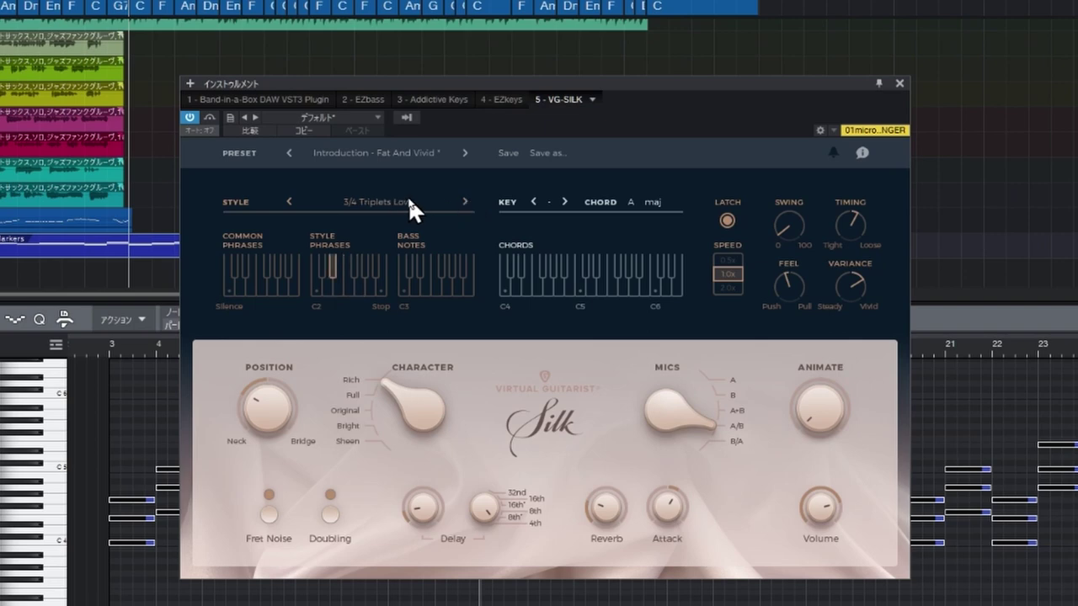
Step through the VG-SILK styles from Smooth Pop on, settle on Vivid Picking and turn Latch off.
{"action": "left_click", "coordinate": [453, 198]}
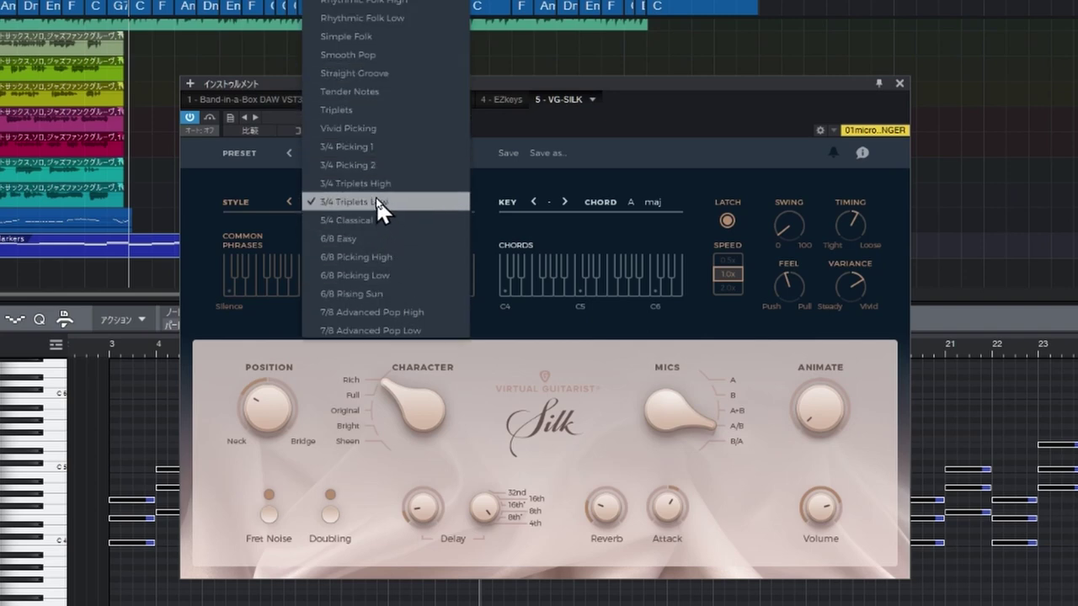
{"action": "left_click", "coordinate": [364, 59]}
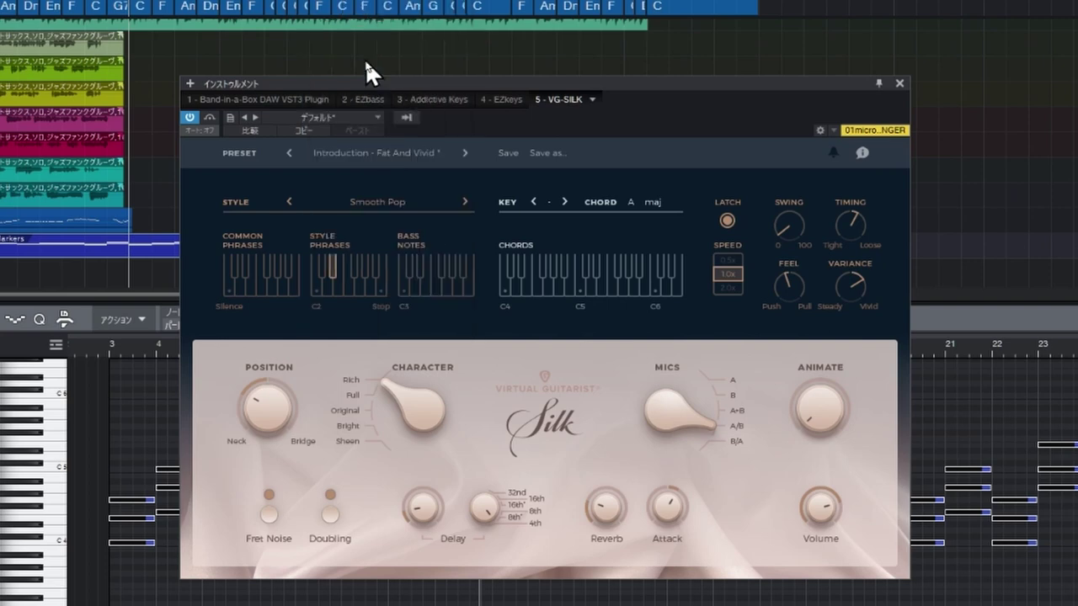
{"action": "left_click", "coordinate": [463, 203]}
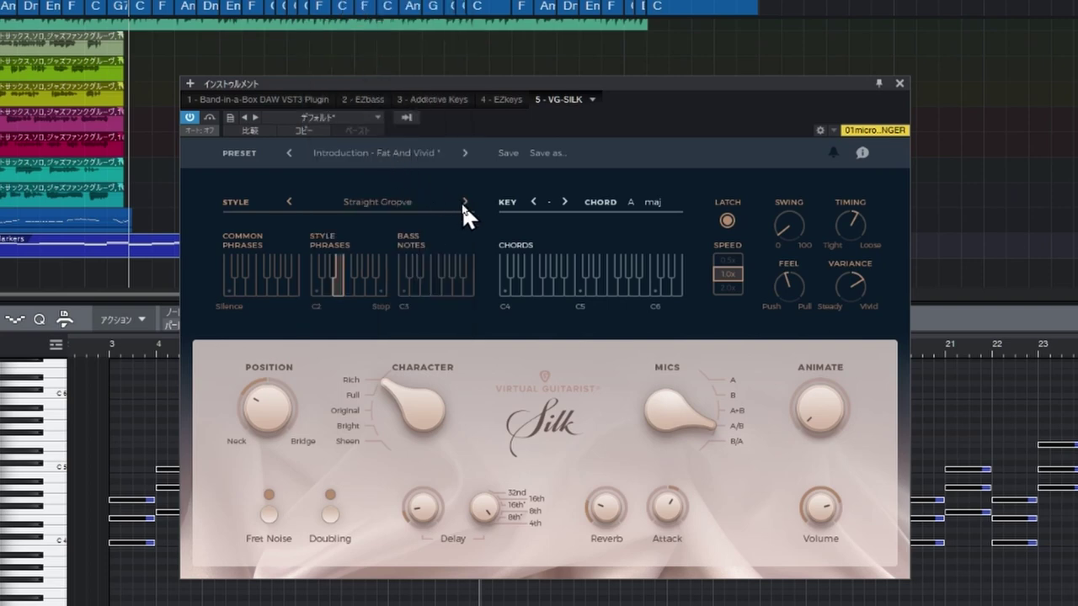
{"action": "left_click", "coordinate": [464, 203]}
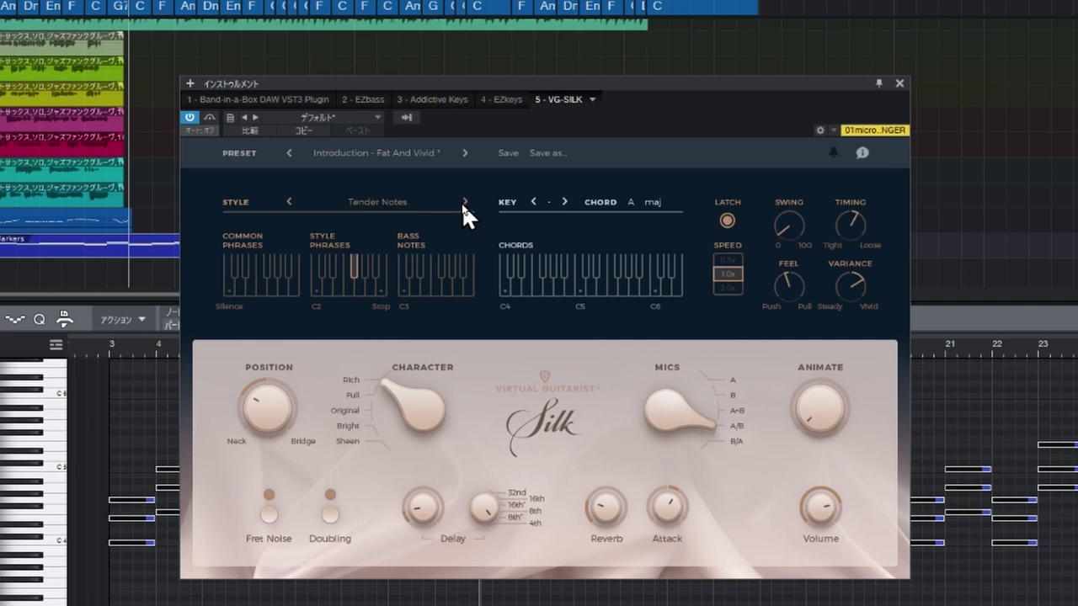
{"action": "left_click", "coordinate": [464, 203]}
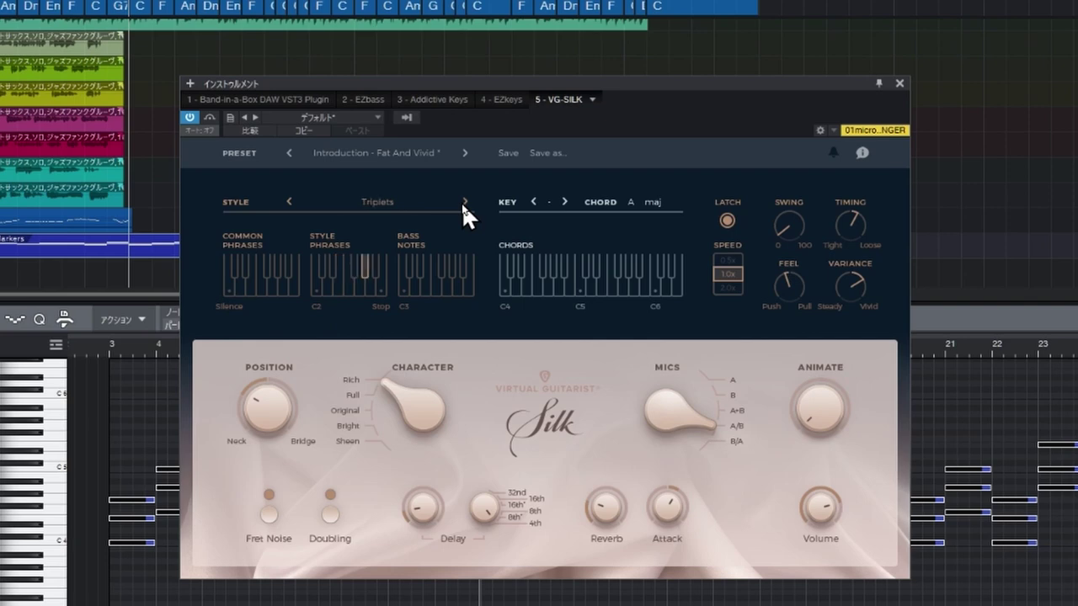
{"action": "left_click", "coordinate": [463, 203]}
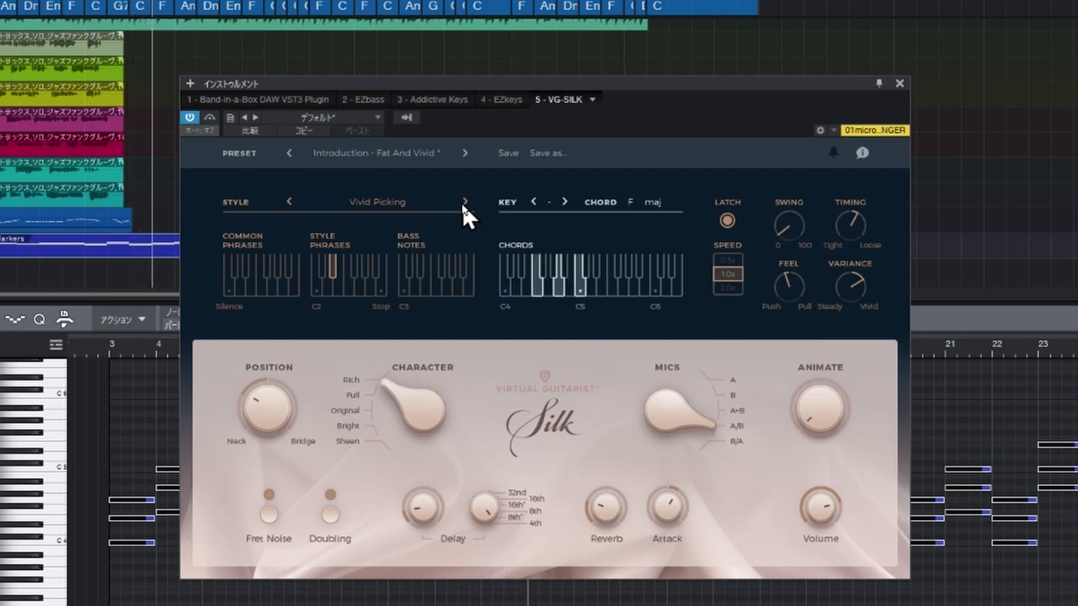
{"action": "left_click", "coordinate": [726, 220]}
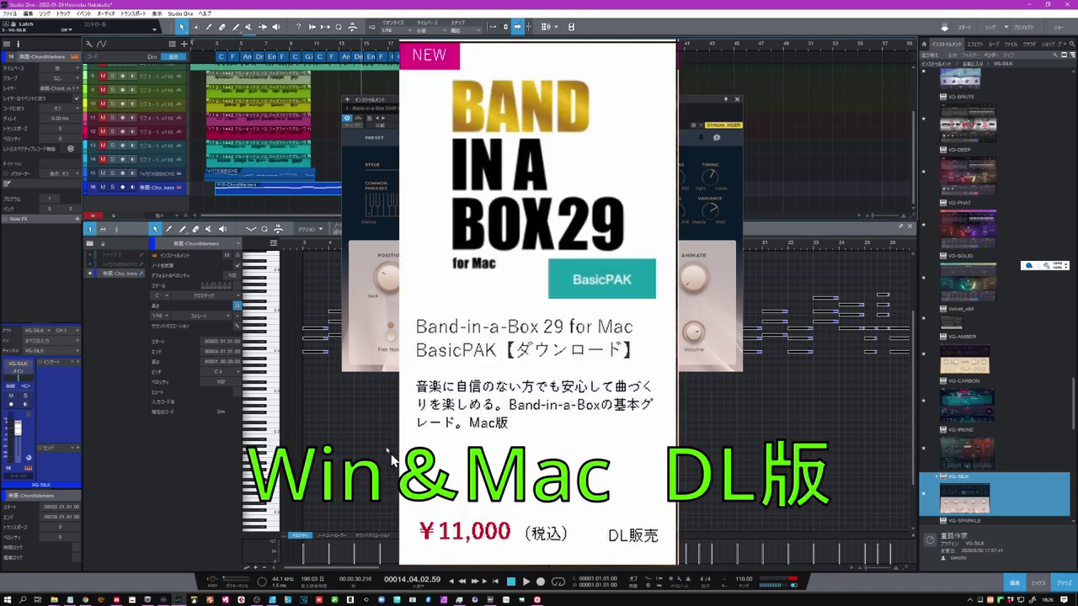
Return to the first tracks of the arrangement and reopen the Band-in-a-Box plugin.
{"action": "scroll", "coordinate": [122, 151], "scroll_direction": "up", "scroll_amount": 3}
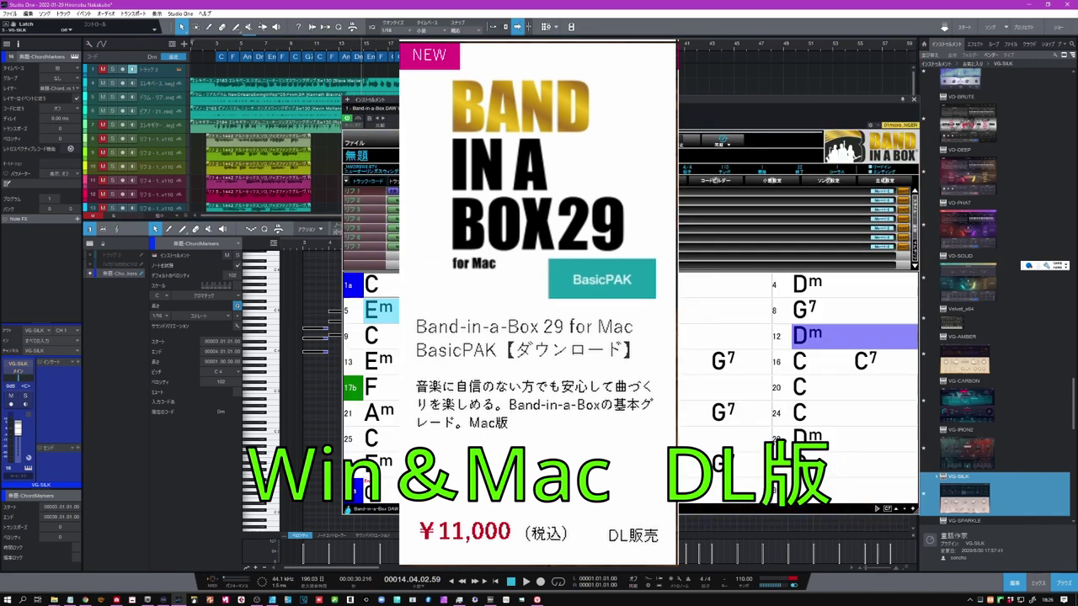